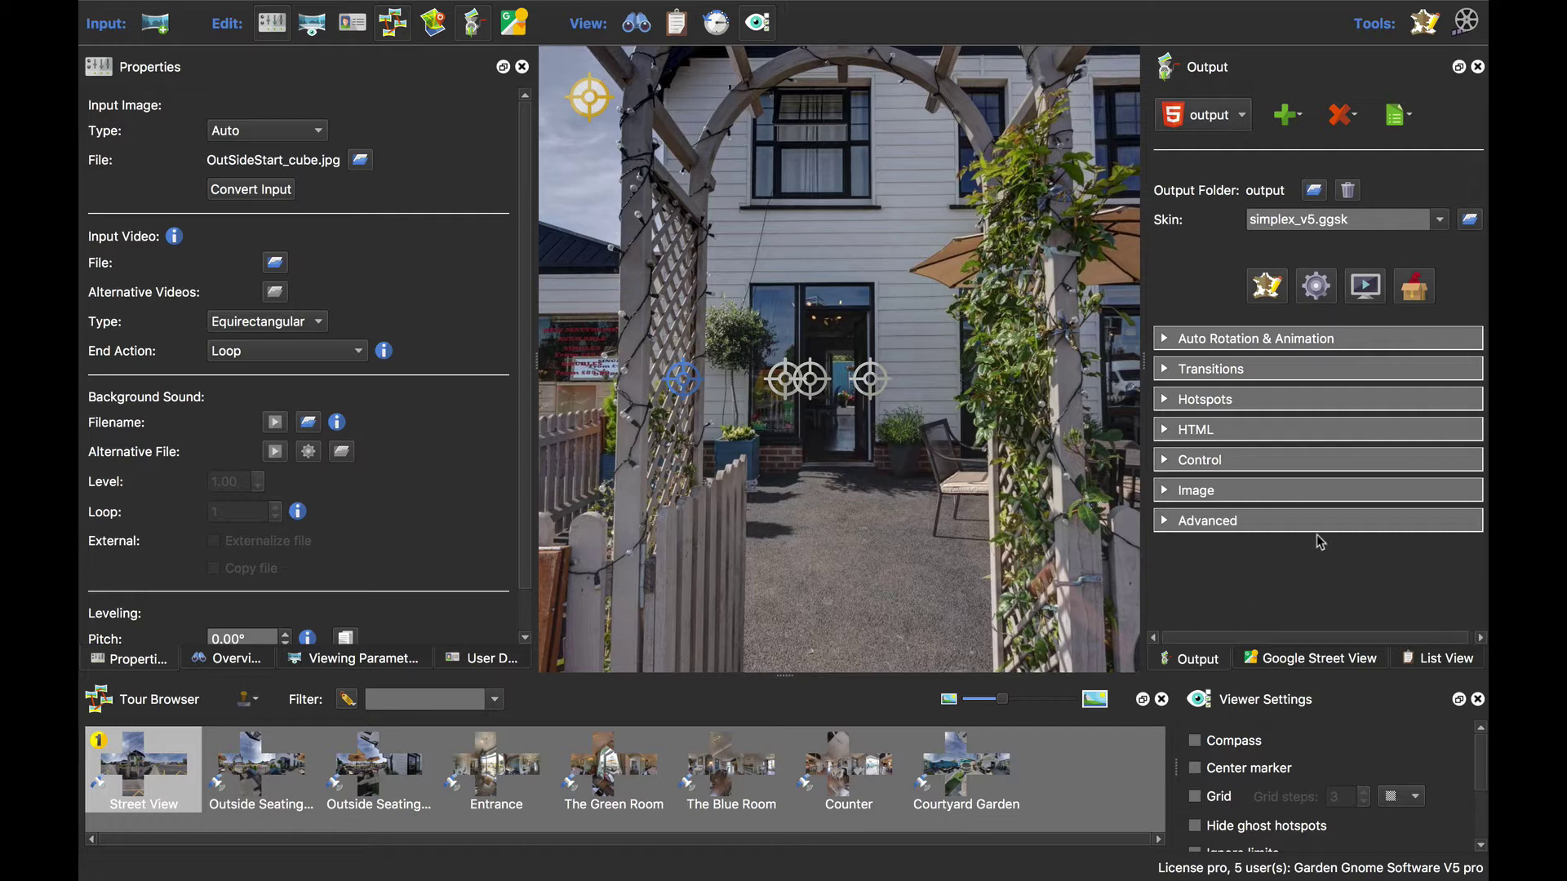
# Preview the tearoom tour in Safari, then close the preview window
pyautogui.click(1363, 290)
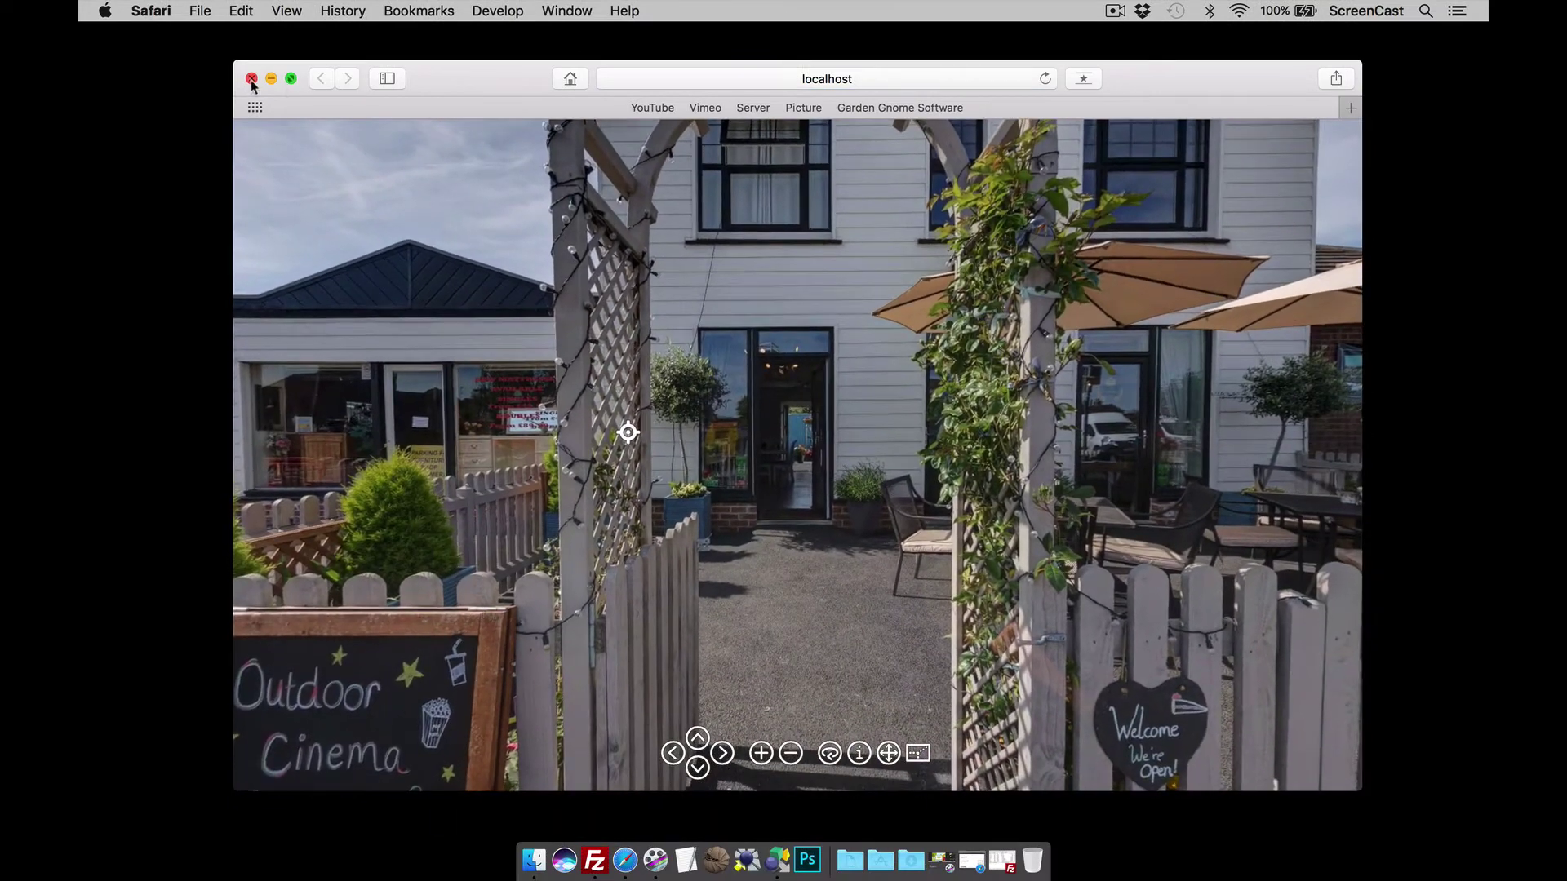
pyautogui.click(252, 79)
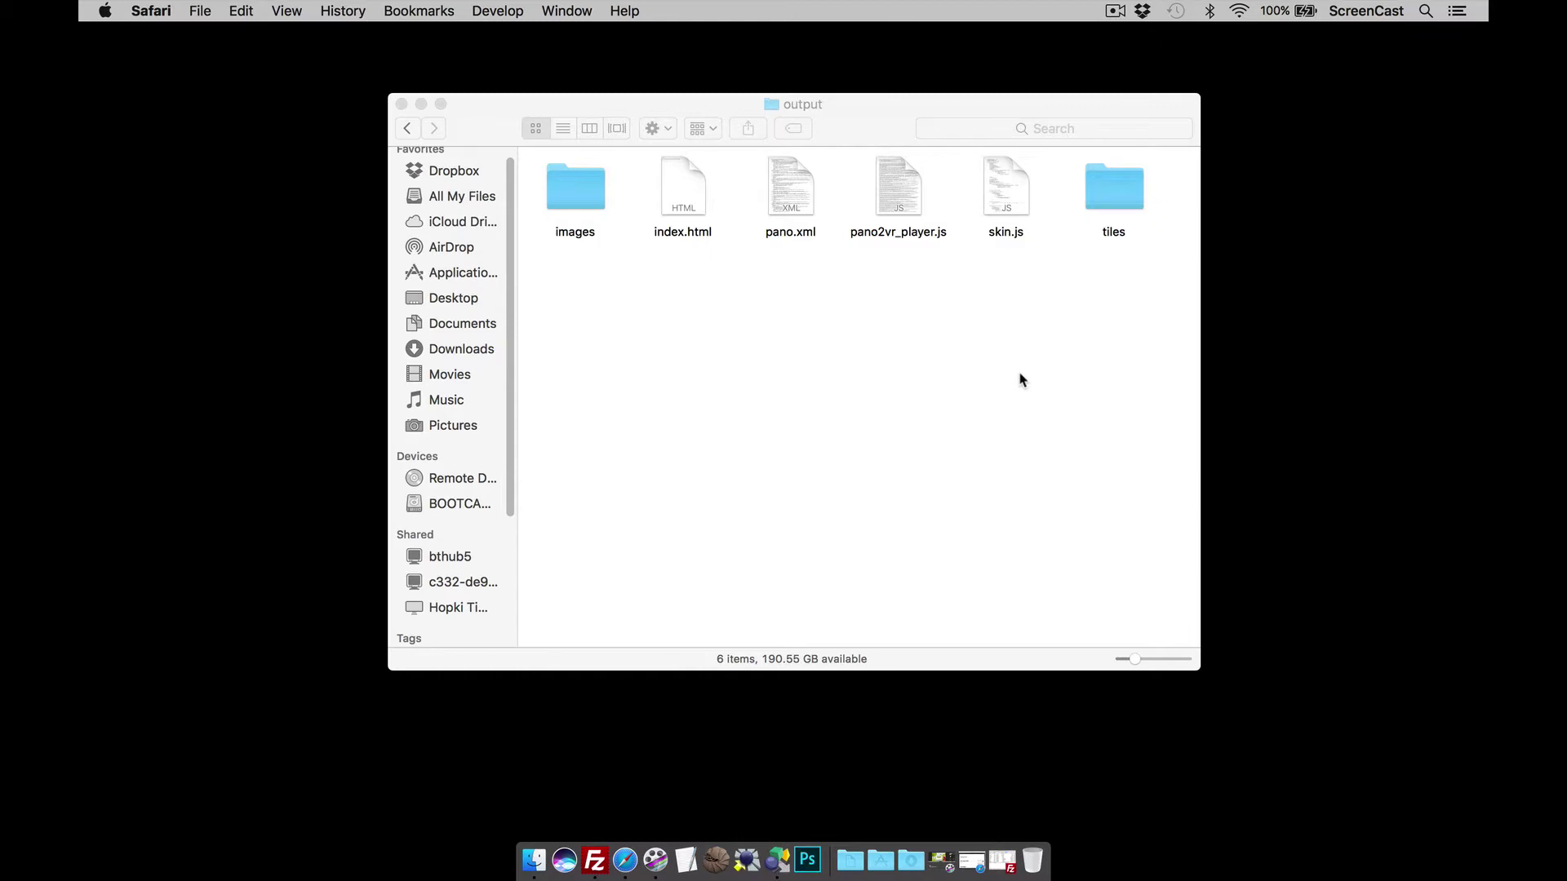
# Switch from Finder back to Pano2VR with Cmd+Tab
pyautogui.press('super+Tab')
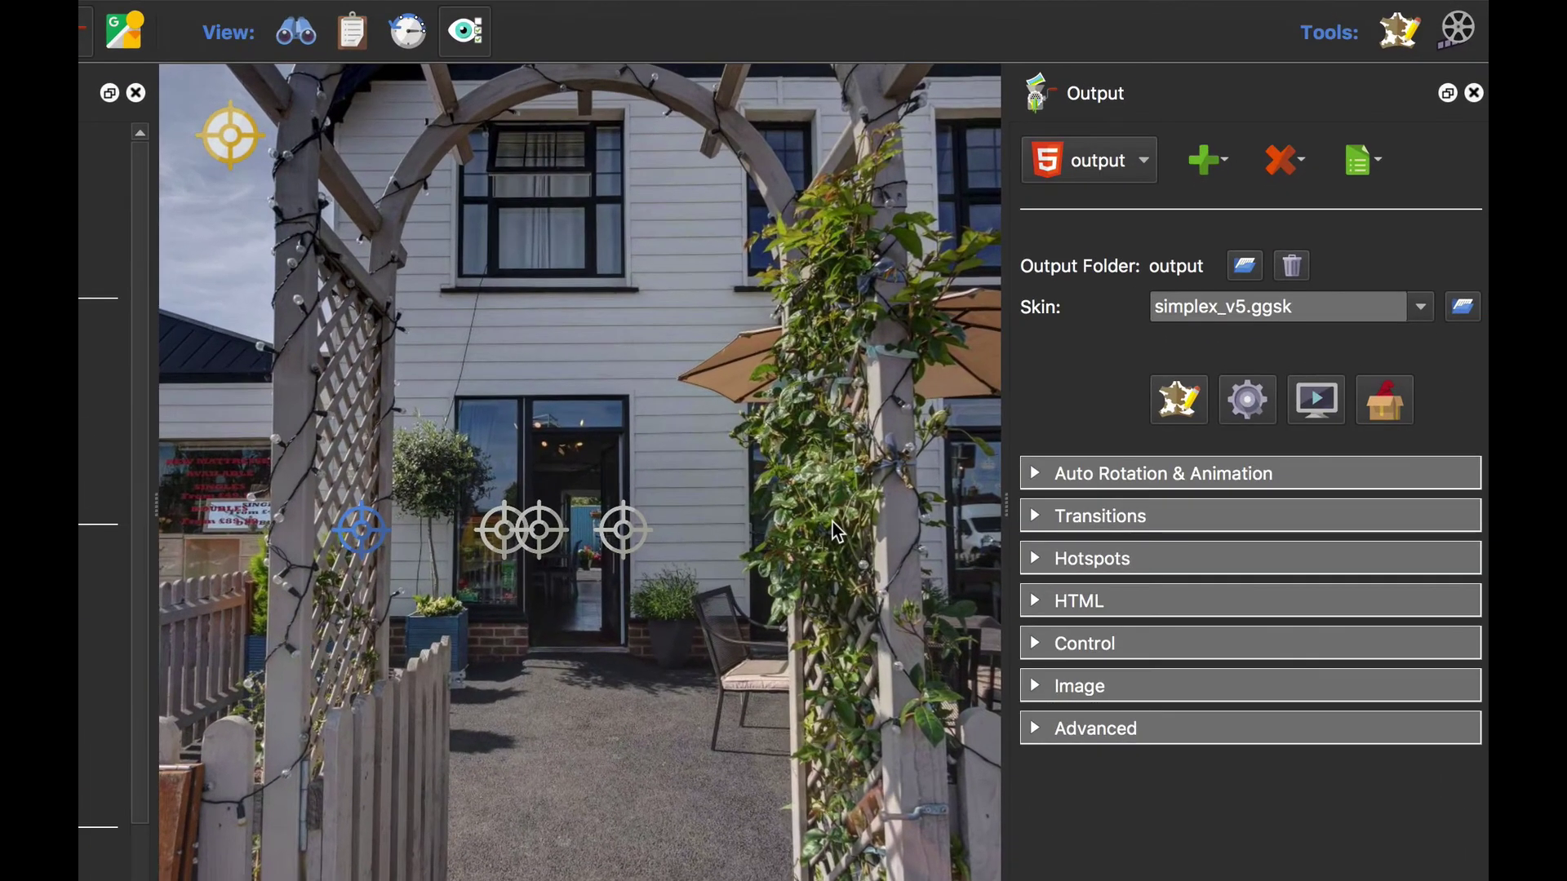
# Enable 'Create files for external embedding' in the HTML output template
pyautogui.click(1039, 606)
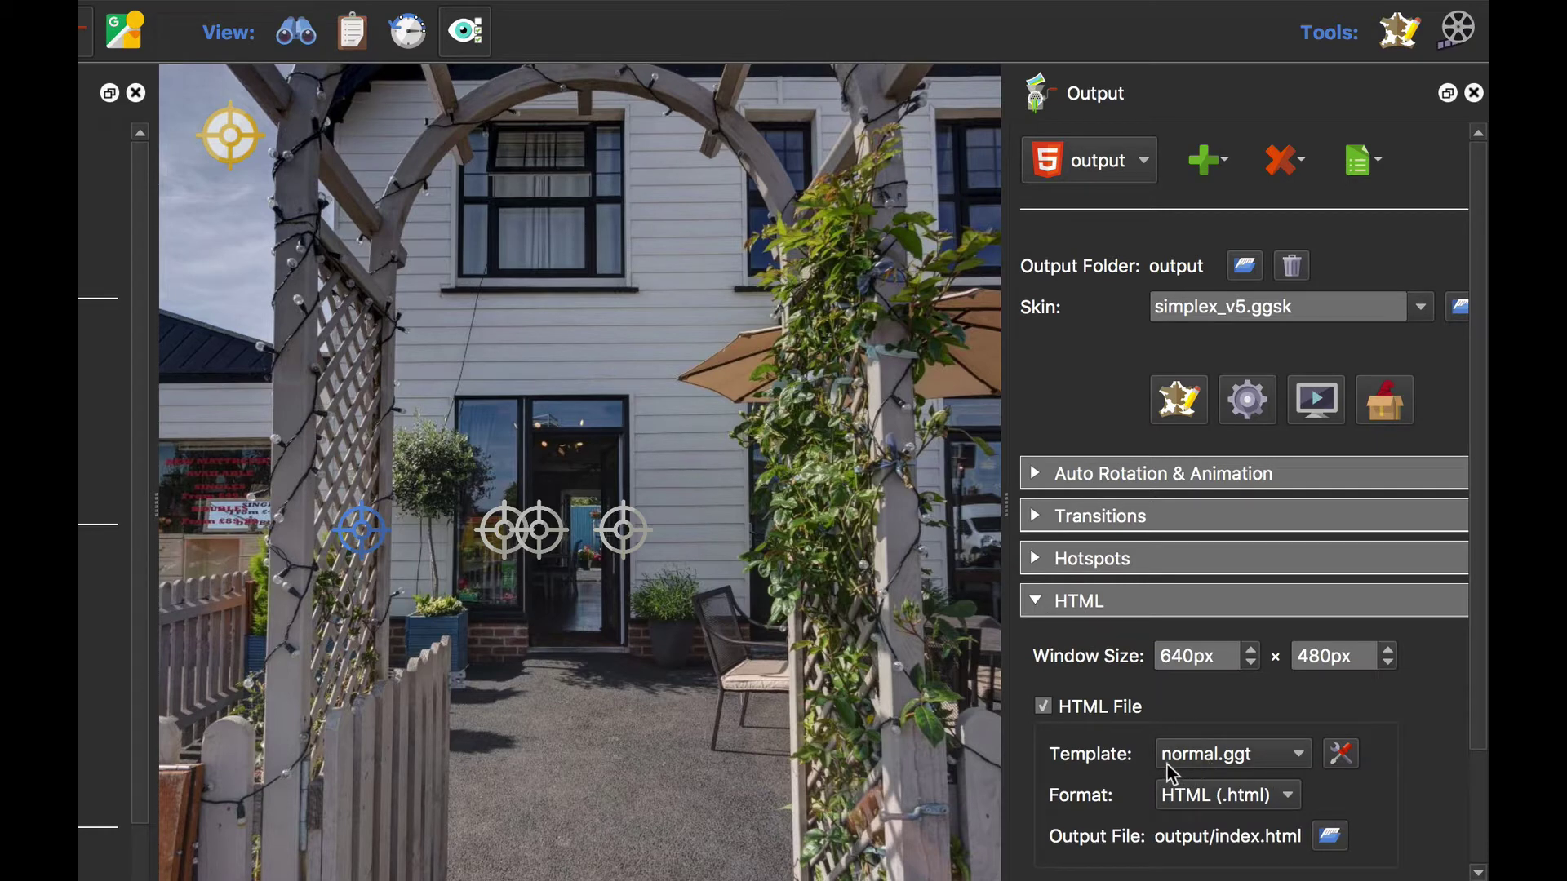
pyautogui.click(1342, 756)
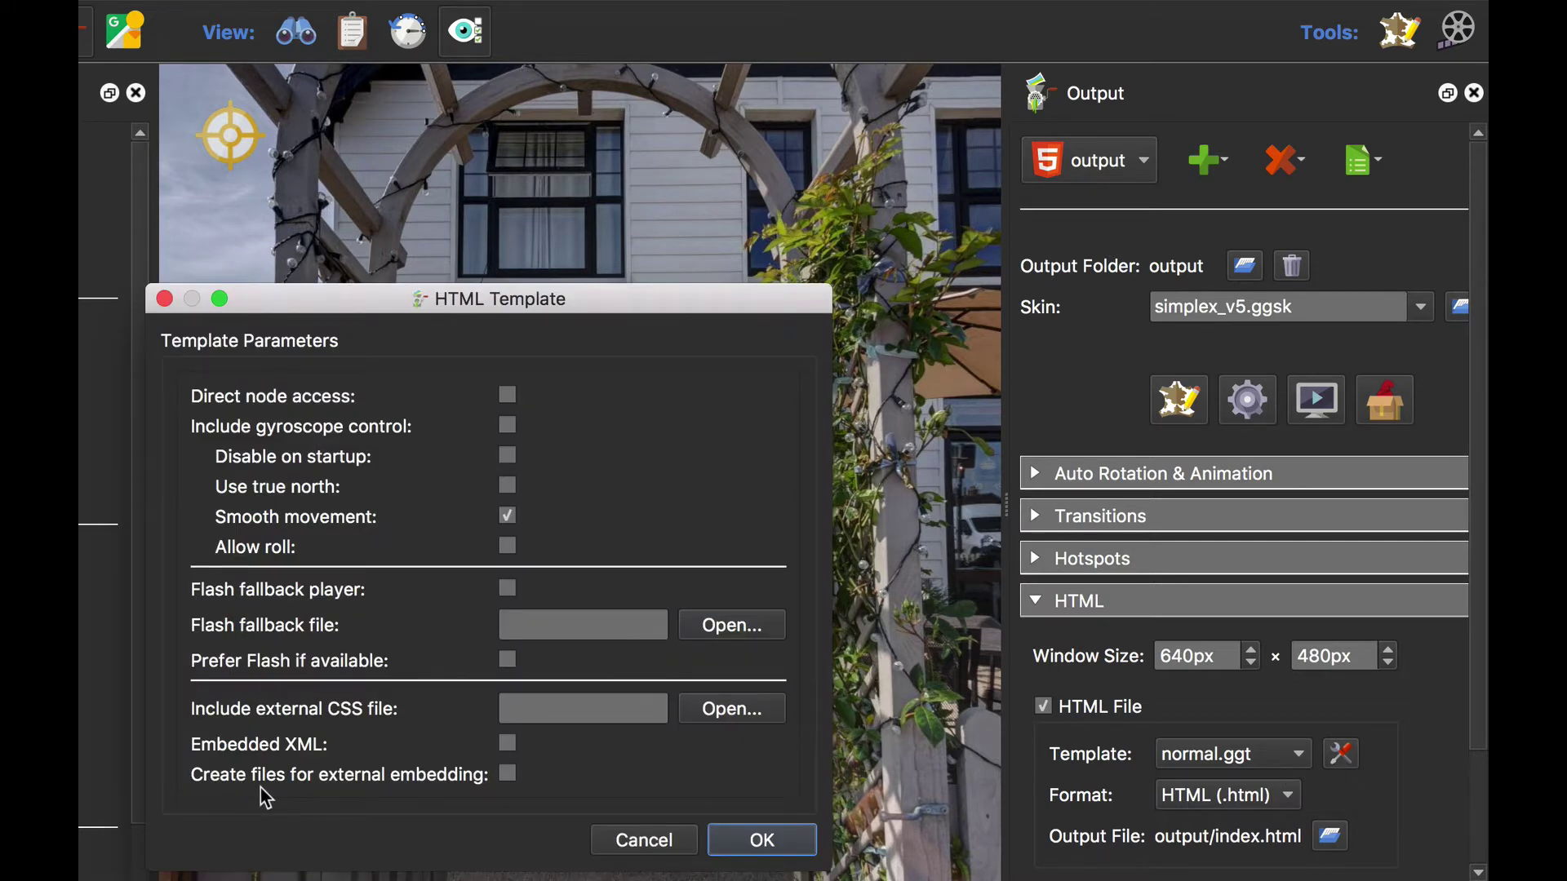
pyautogui.click(507, 773)
pyautogui.click(761, 840)
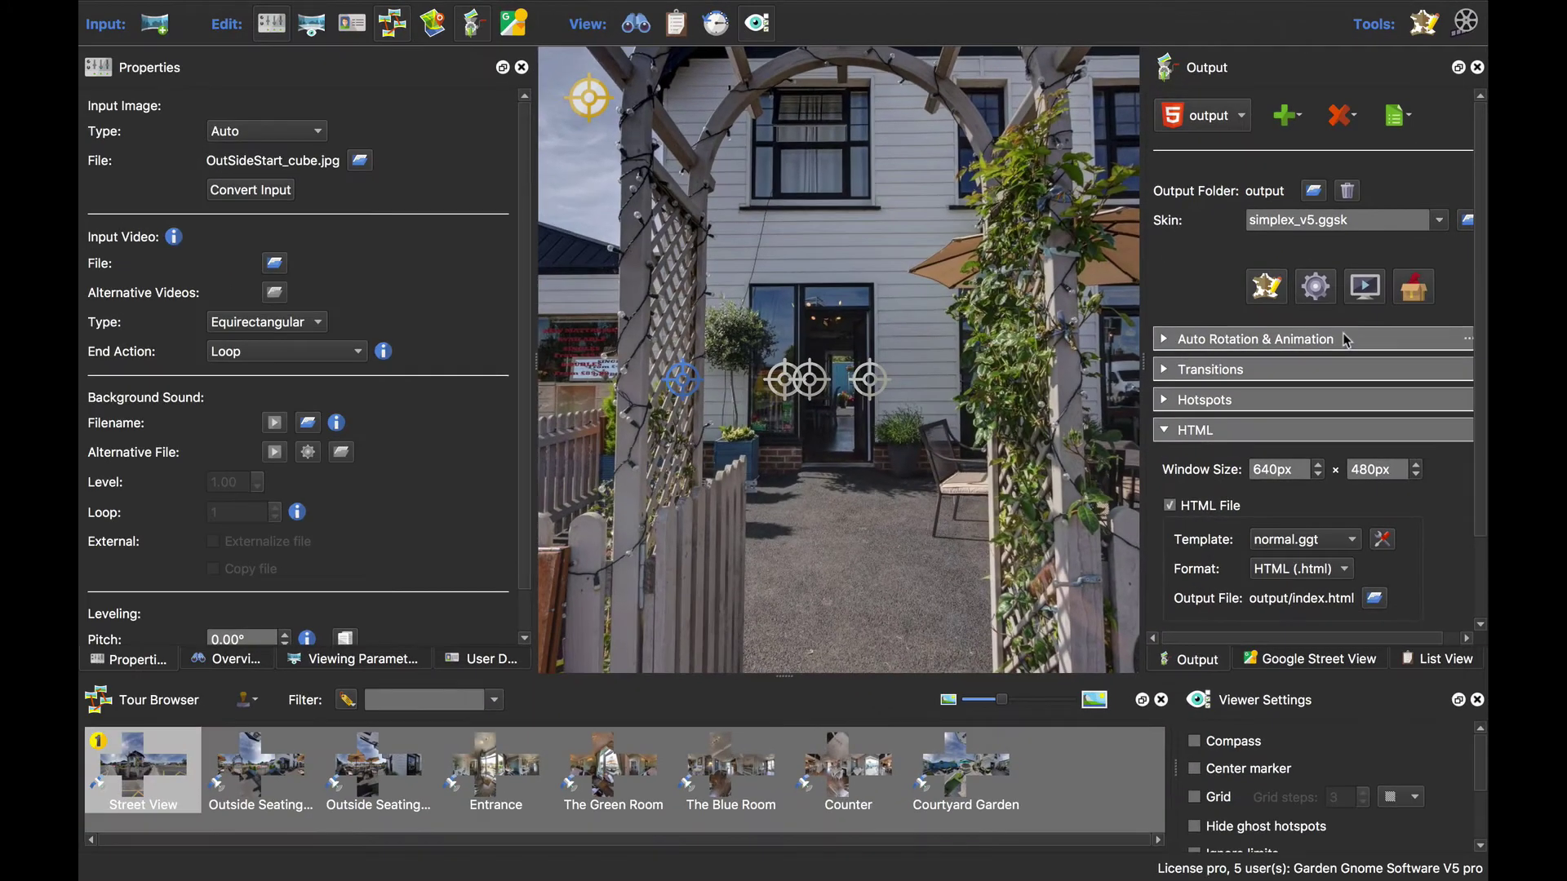
# Regenerate the tour output, overwriting the existing files, and close the Safari preview
pyautogui.click(1316, 282)
pyautogui.click(942, 449)
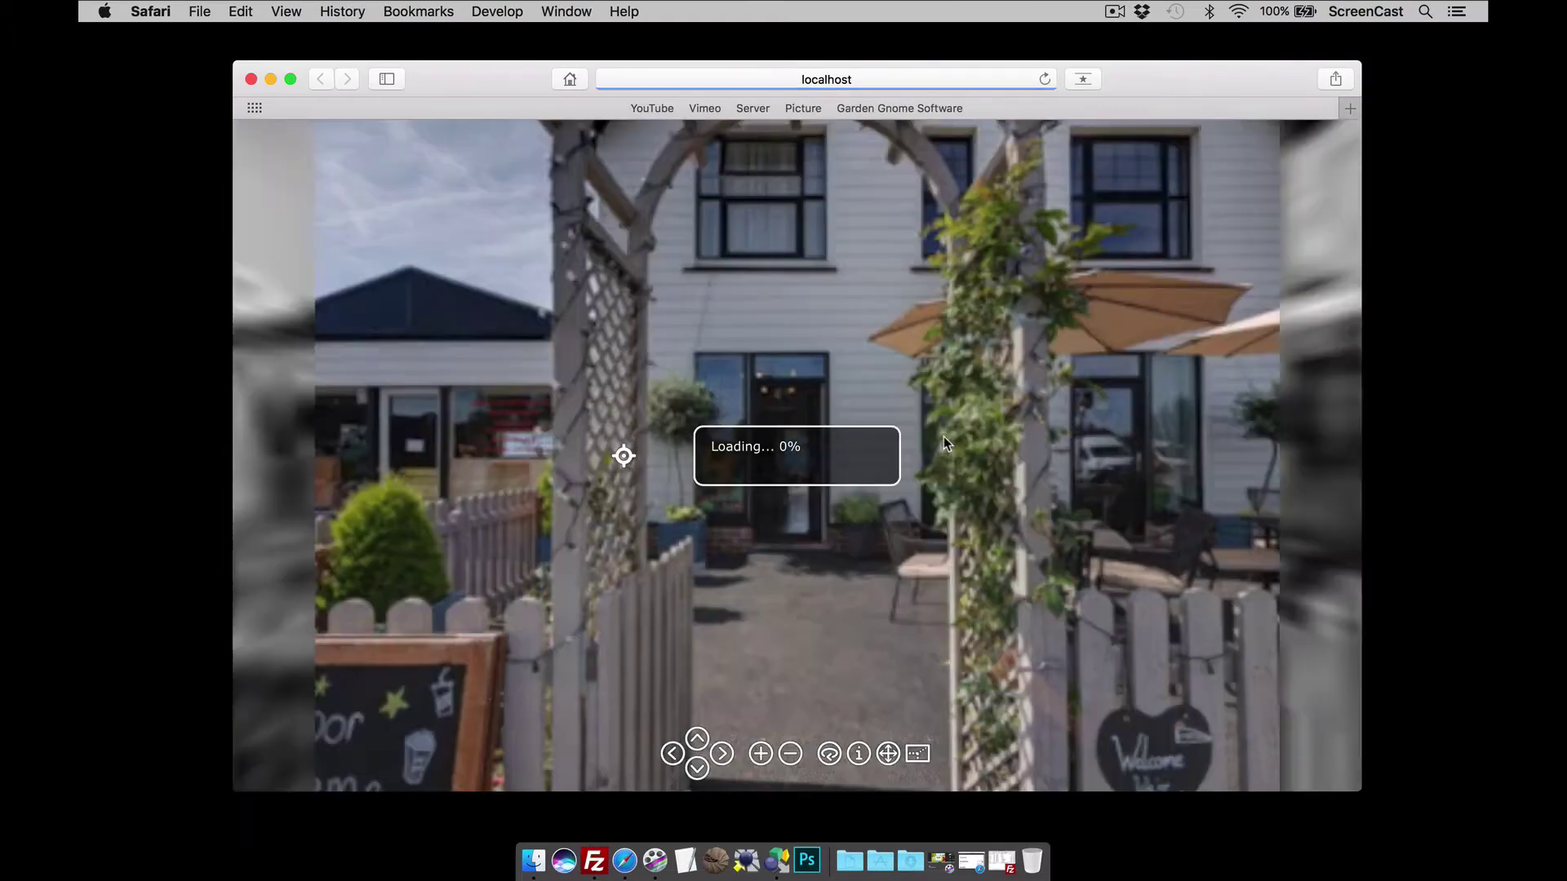
pyautogui.click(250, 79)
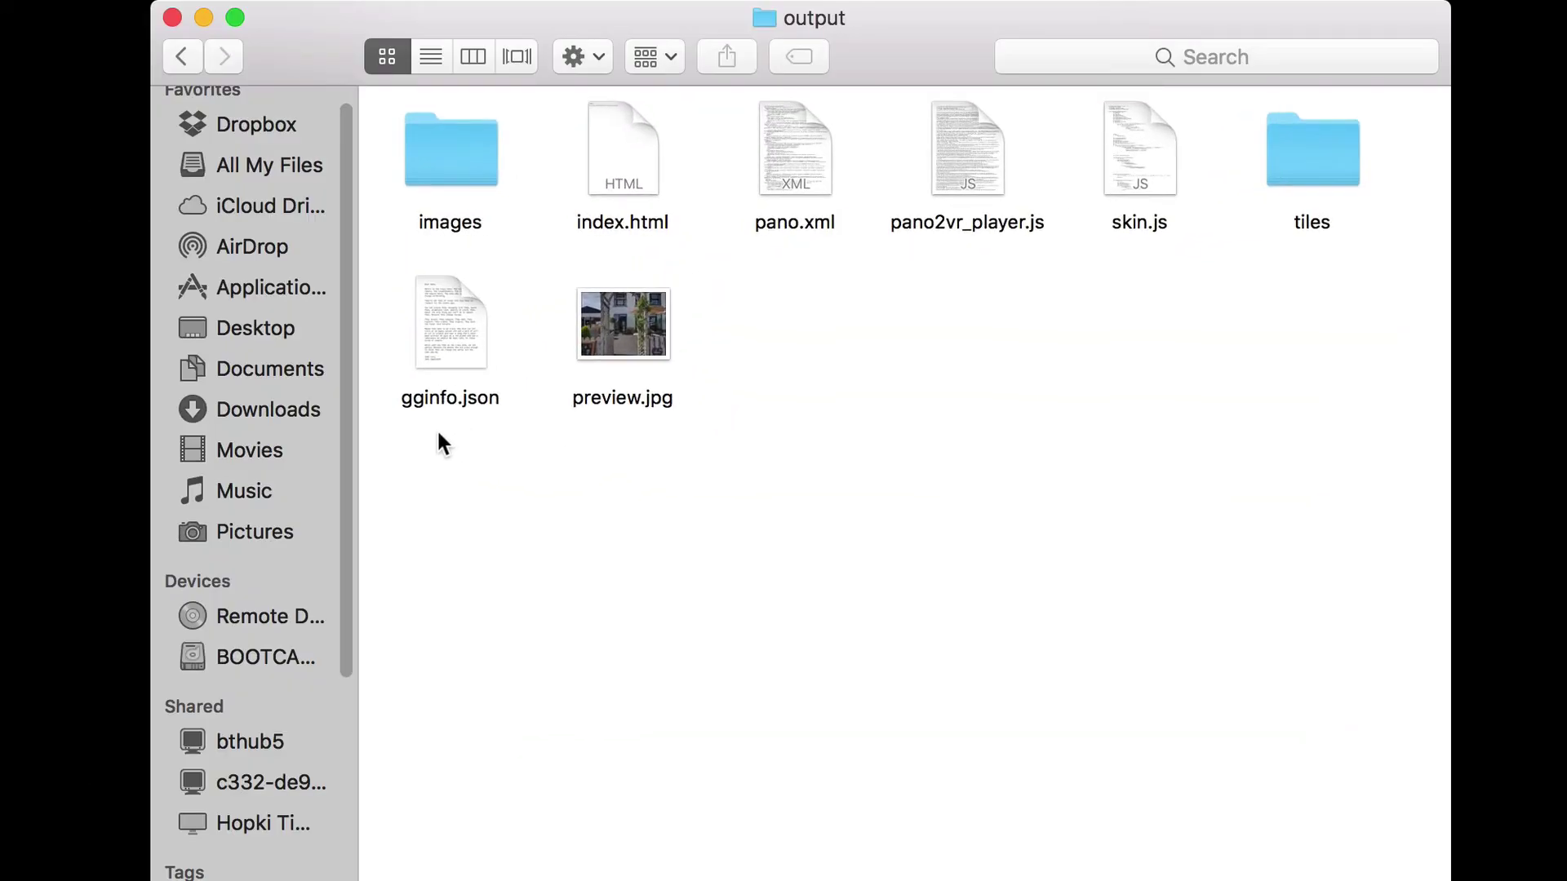
# Select gginfo.json, preview.jpg, index.html, pano.xml, pano2vr_player.js and skin.js together
pyautogui.moveTo(567, 363); pyautogui.dragTo(682, 302)
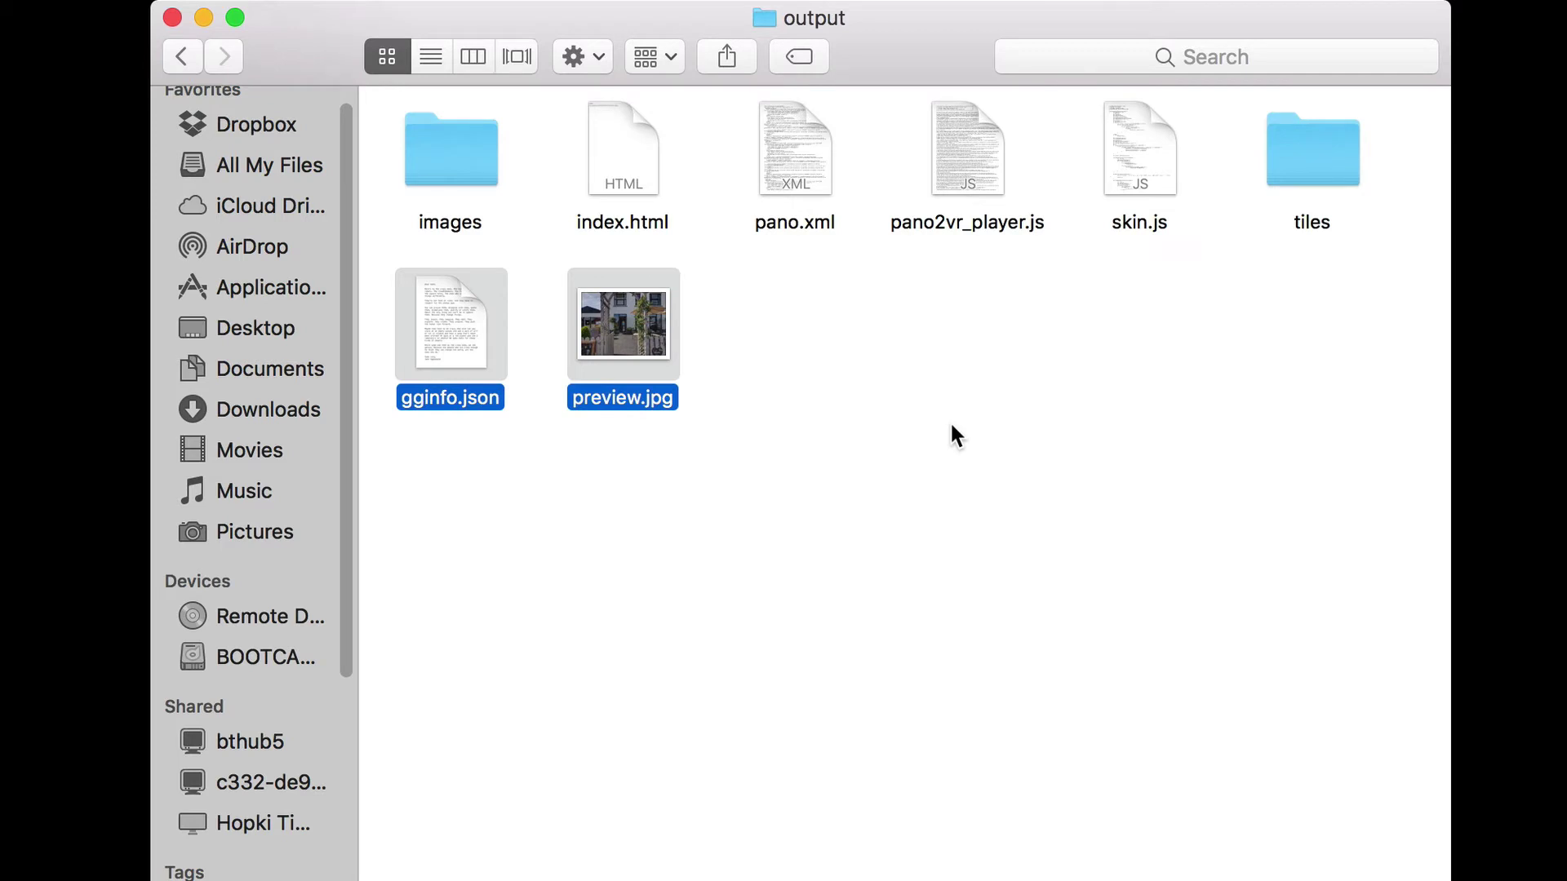
pyautogui.click(951, 426)
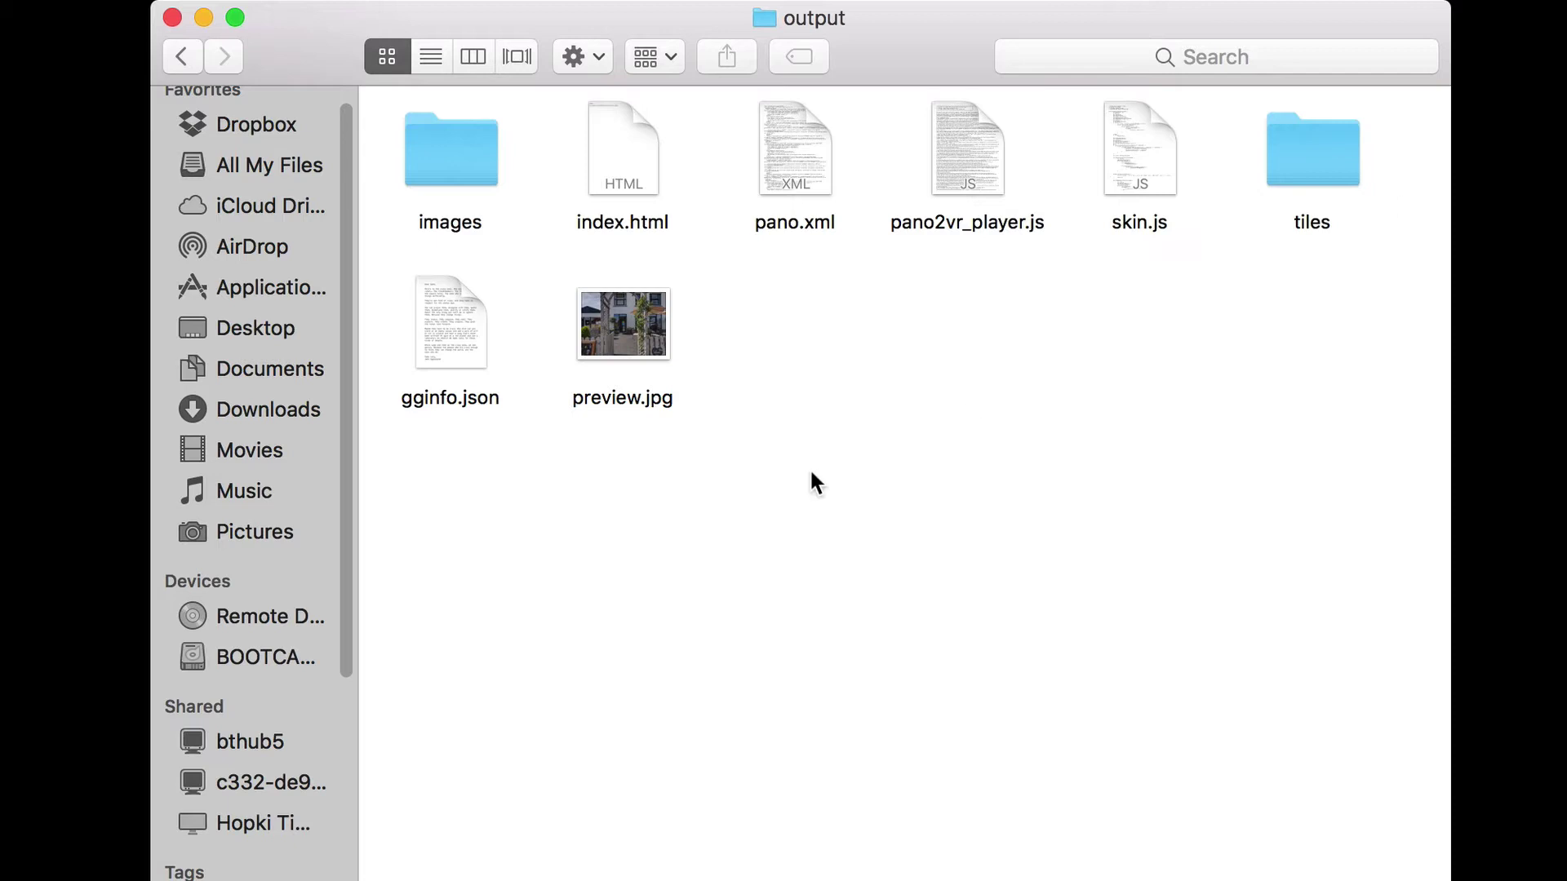
pyautogui.moveTo(424, 487); pyautogui.dragTo(639, 346)
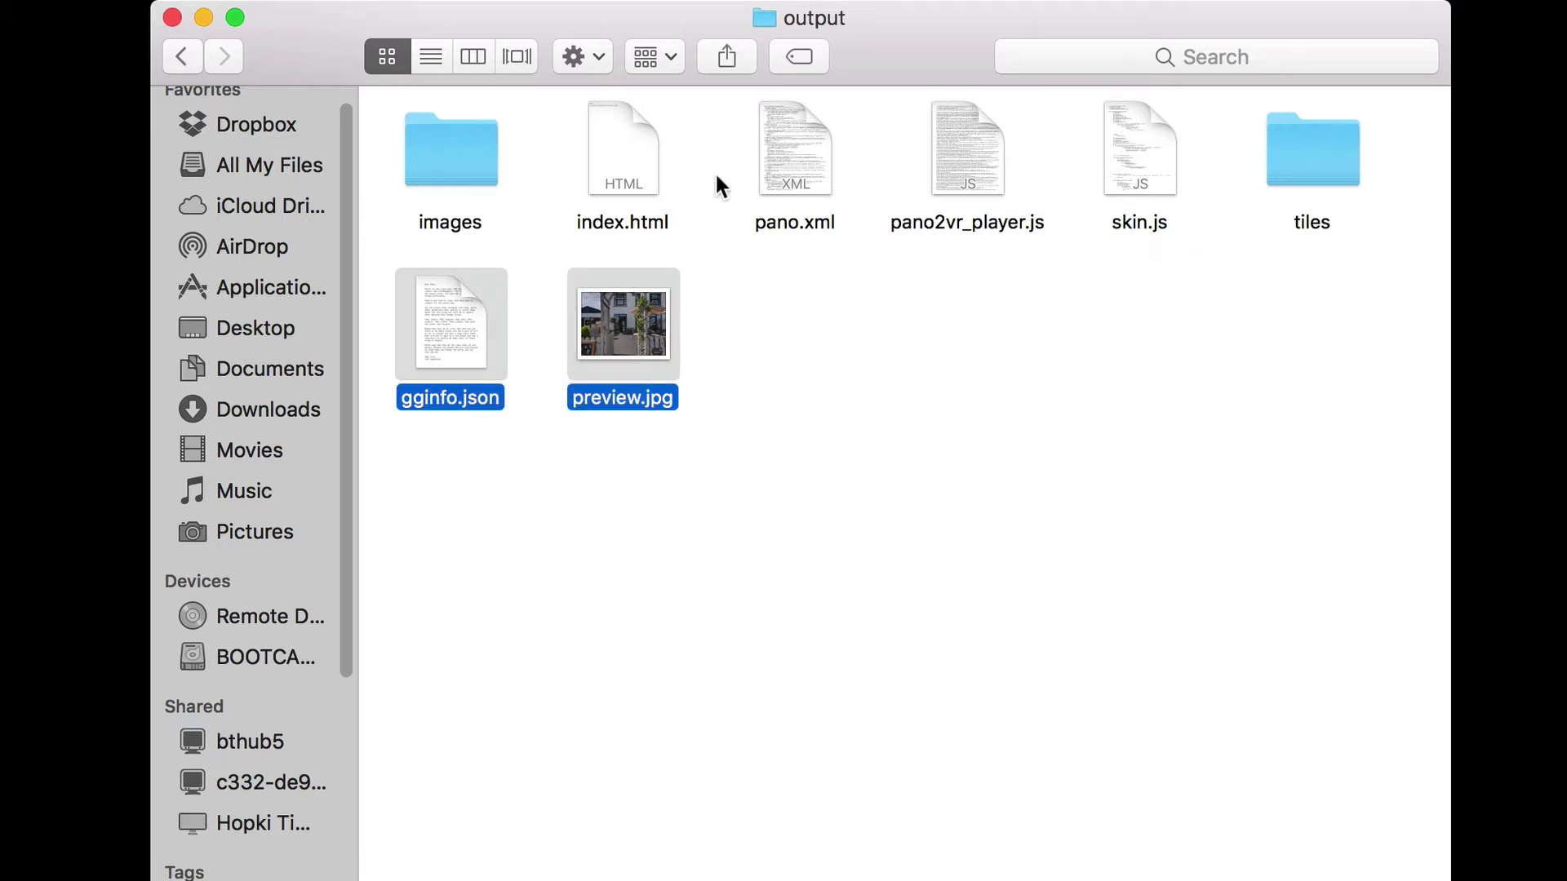
pyautogui.moveTo(558, 105); pyautogui.dragTo(1163, 203)
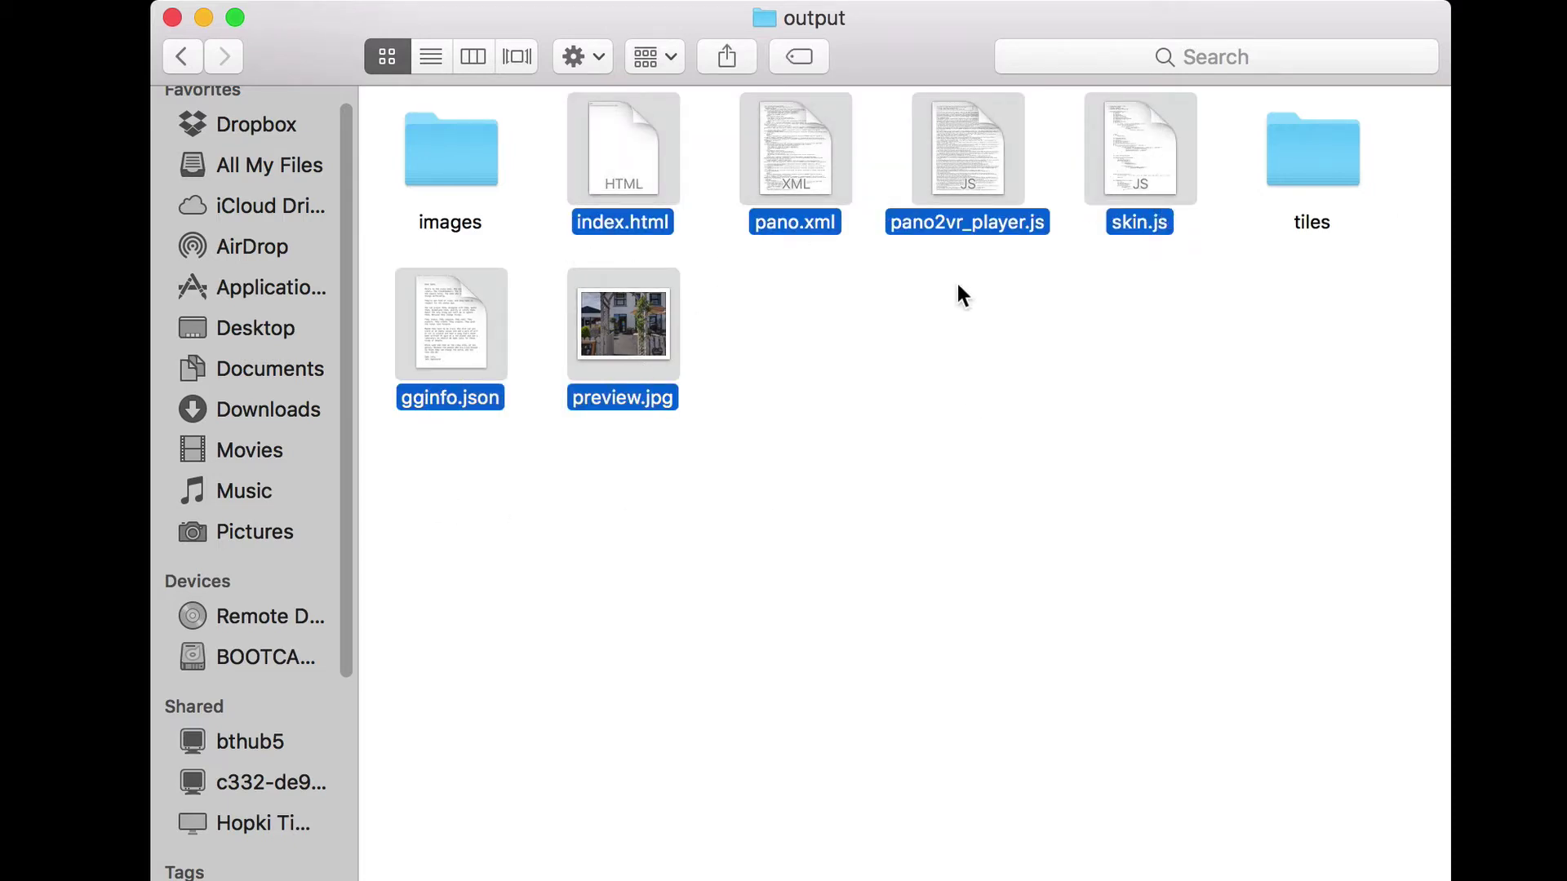
# Compress the six files into Archive.zip and rename it tearoom.ggpkg, keeping the .ggpkg extension
pyautogui.rightClick(1135, 151)
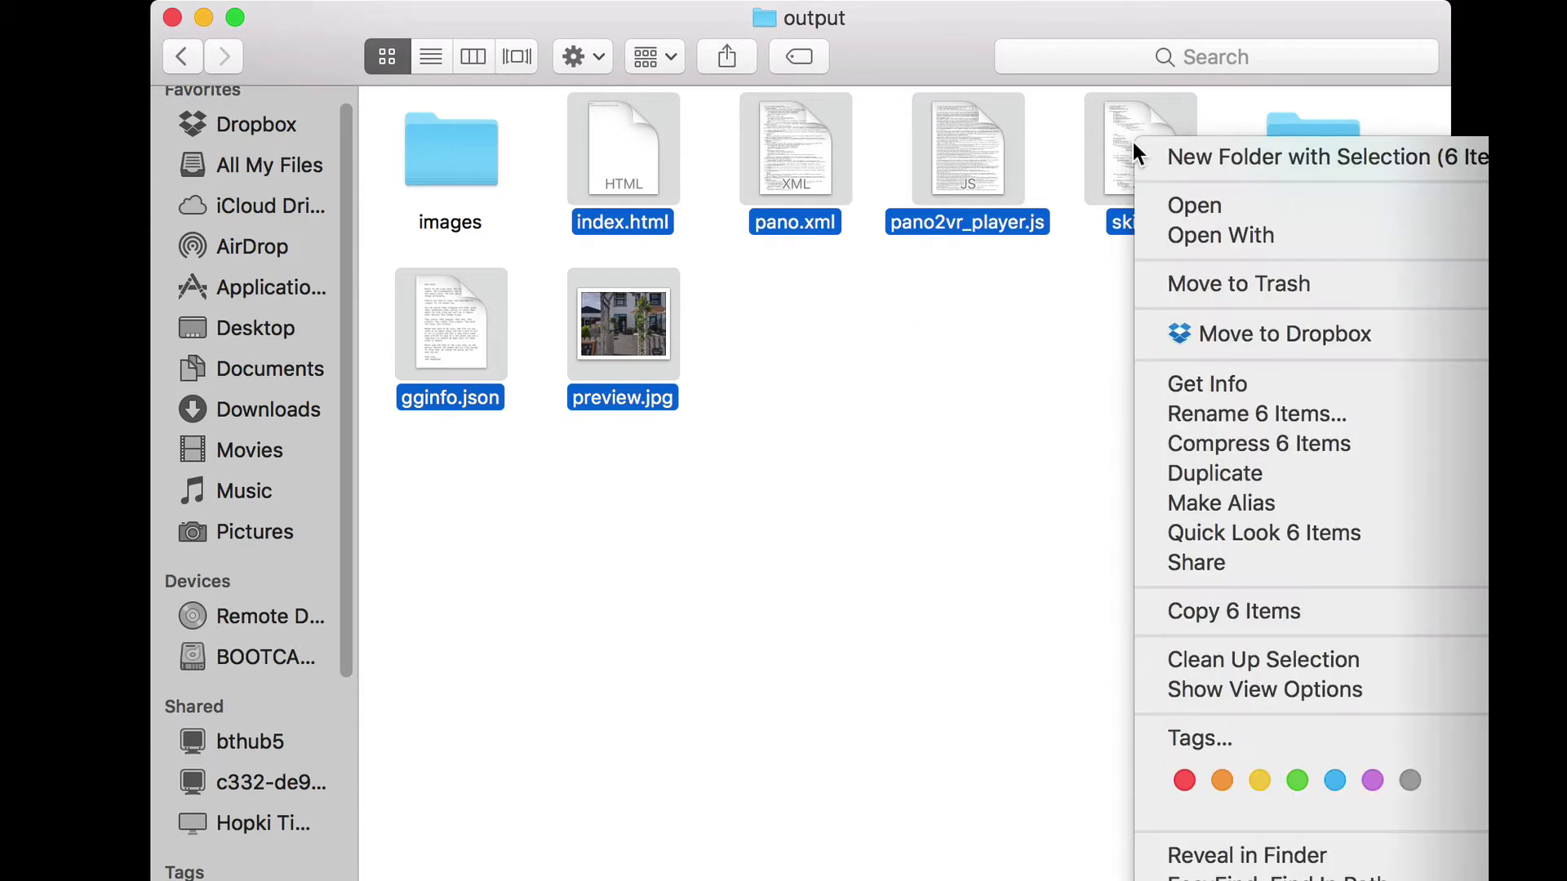
pyautogui.click(1345, 444)
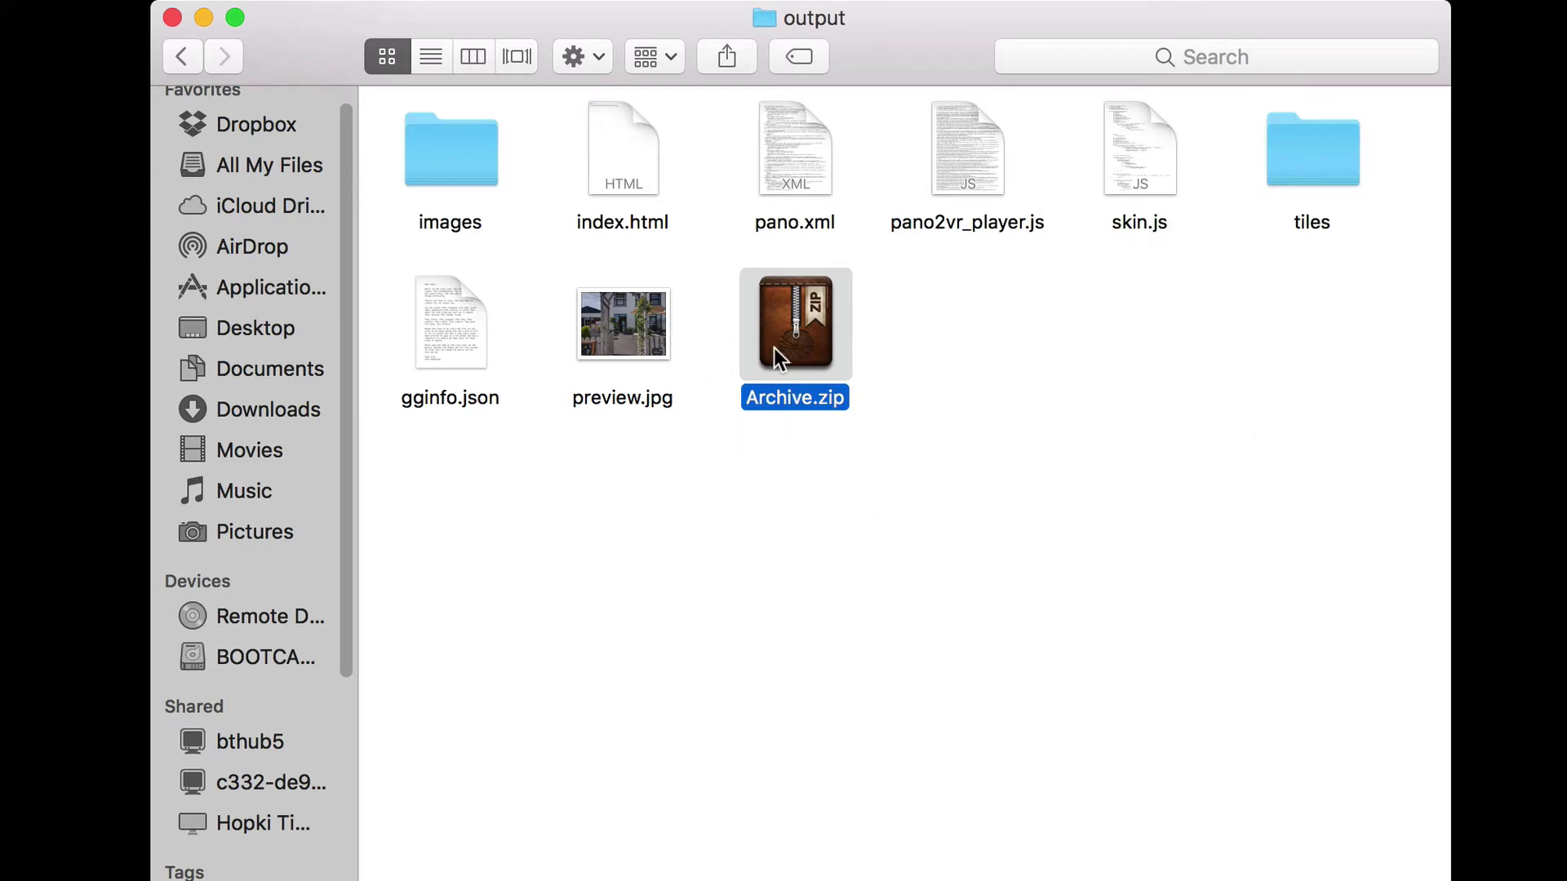
pyautogui.press('Return')
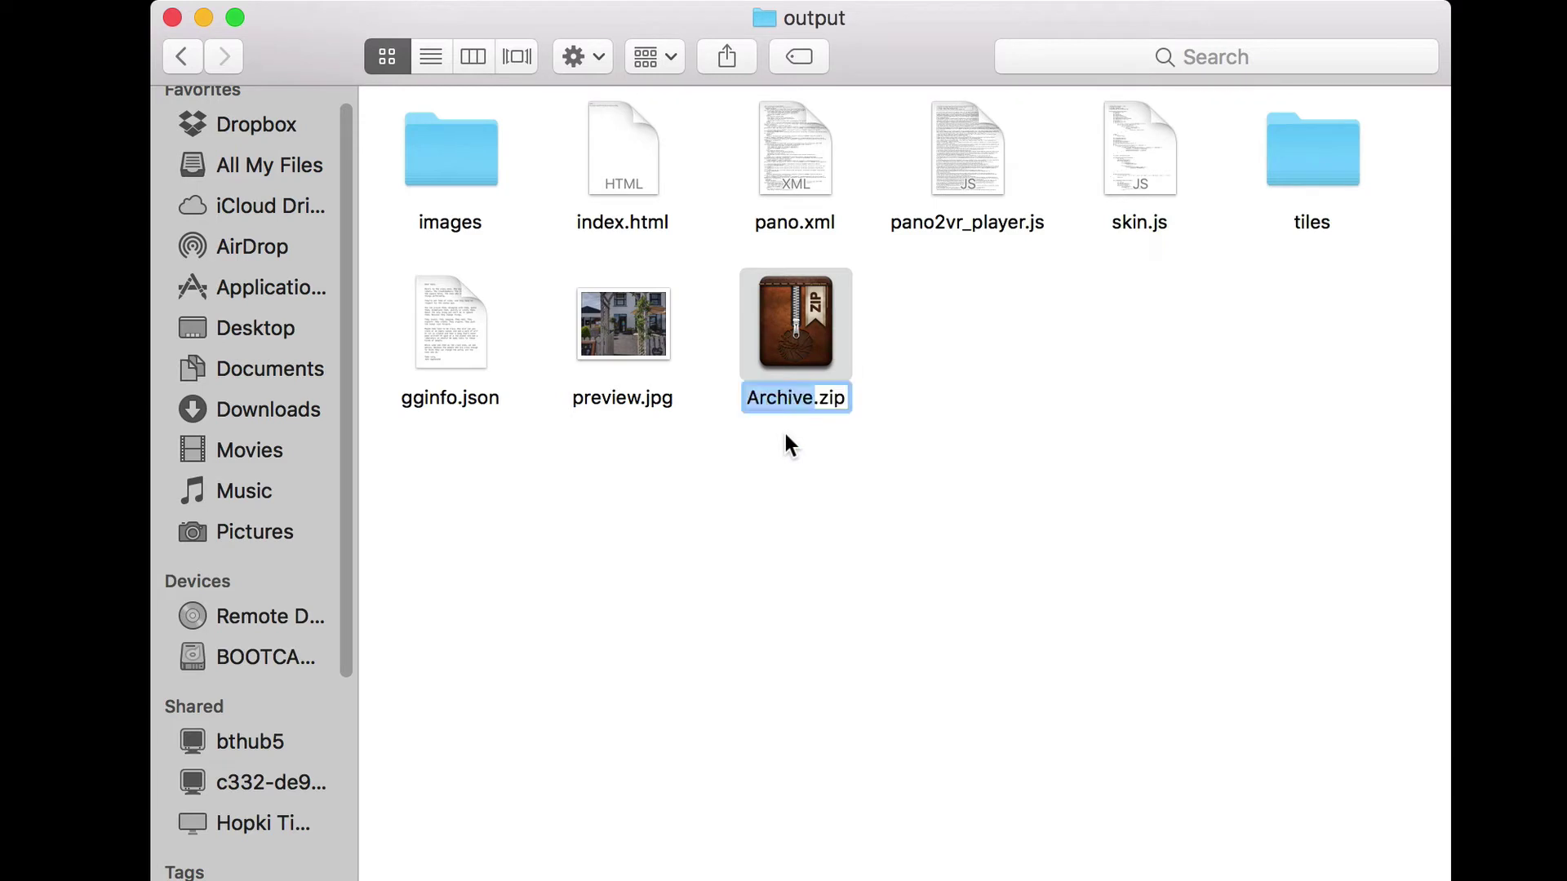
pyautogui.write('te')
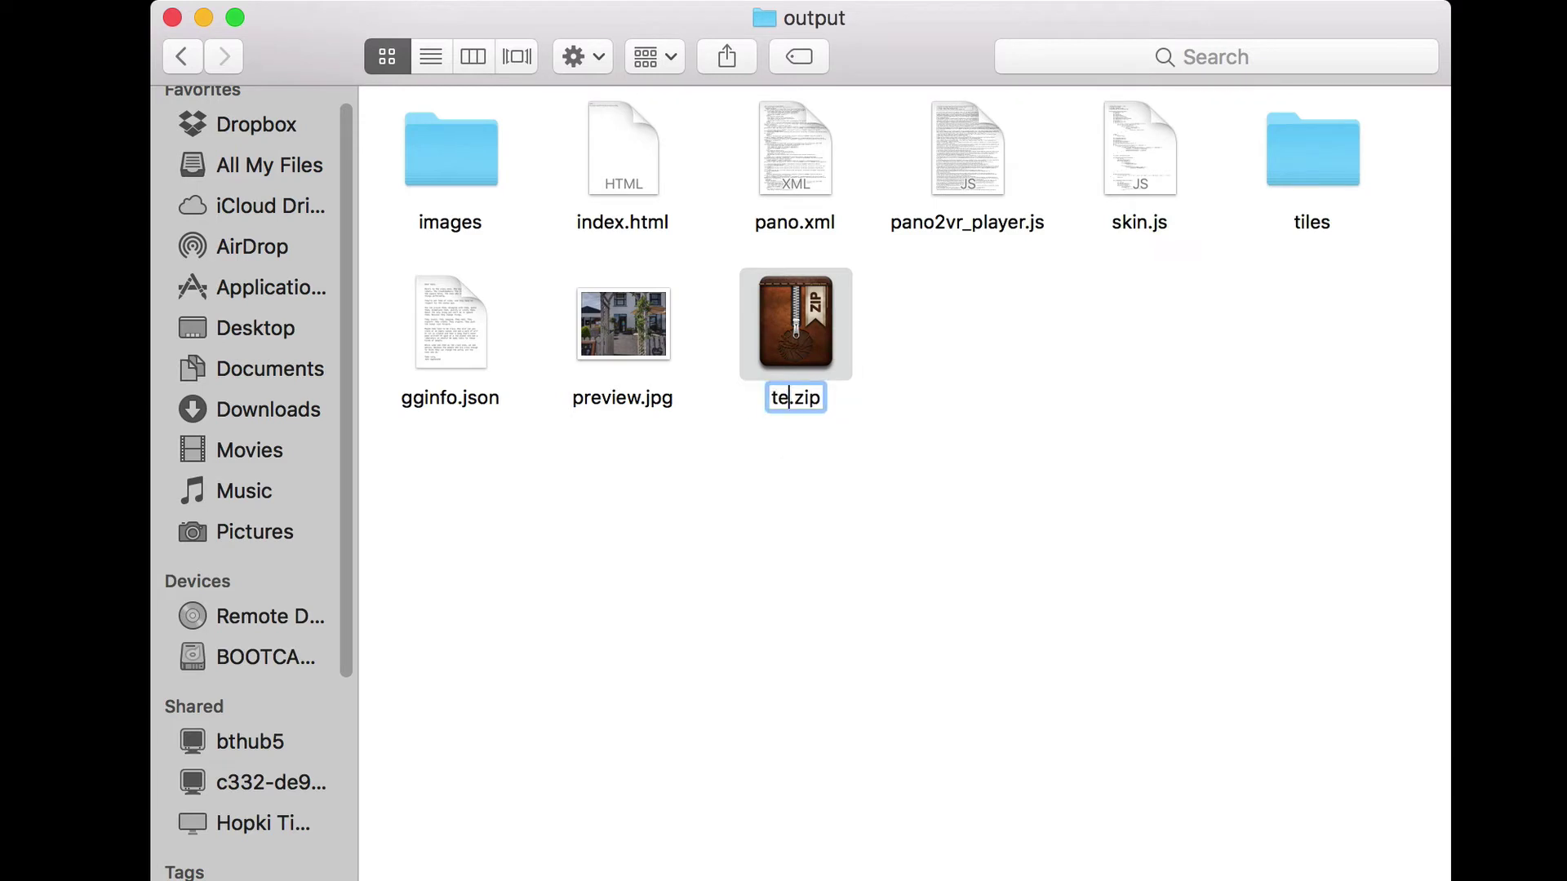
pyautogui.write('aroom')
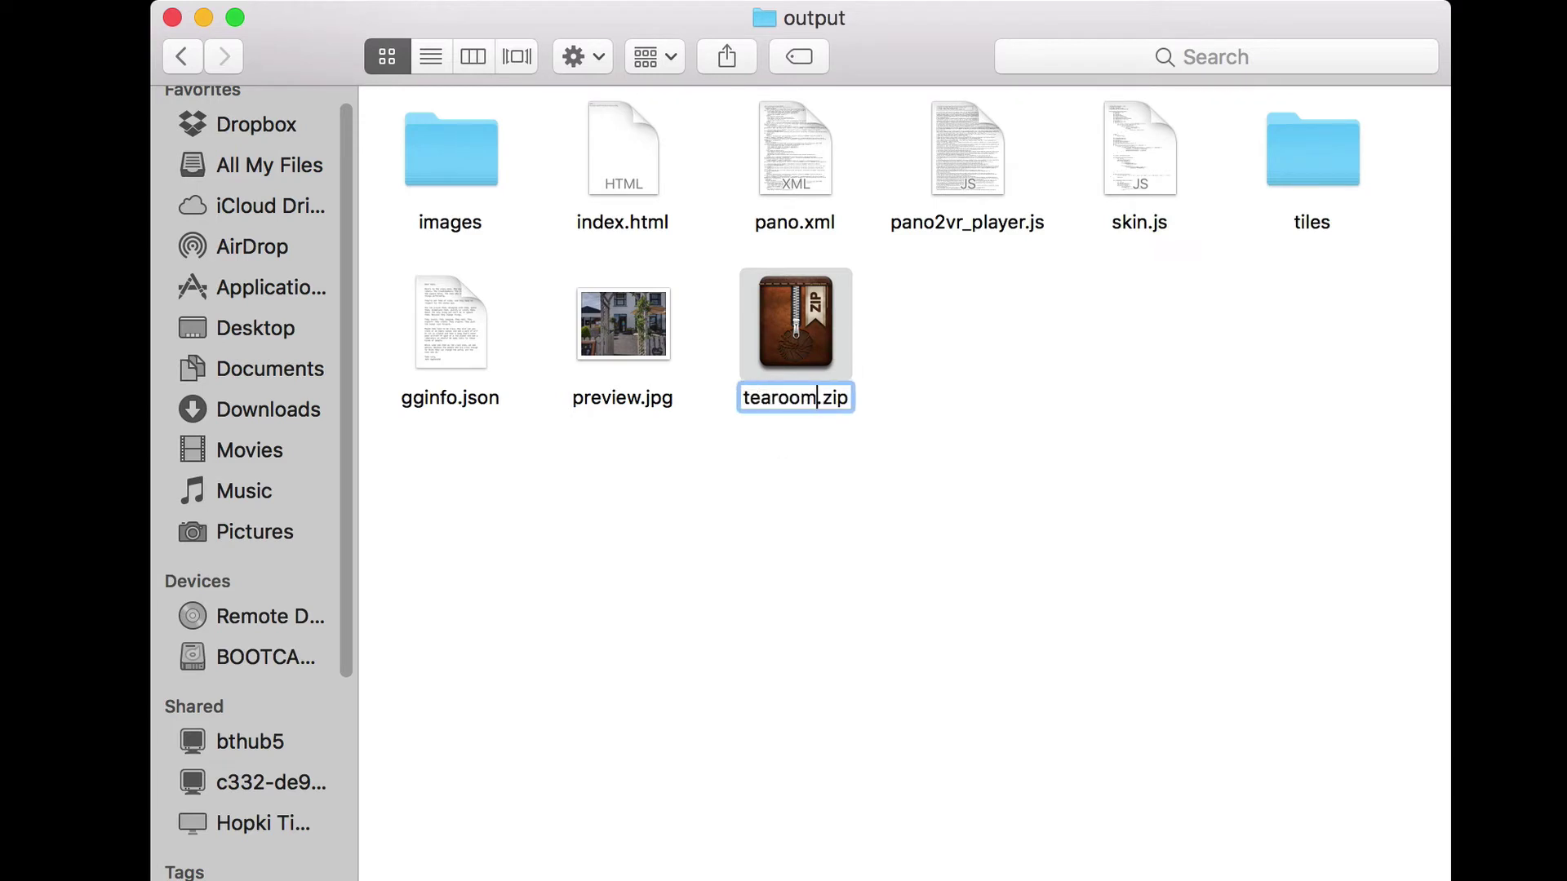
pyautogui.press('Right')
pyautogui.press('Right')
pyautogui.press('Right')
pyautogui.press('Right')
pyautogui.press('BackSpace')
pyautogui.press('BackSpace')
pyautogui.press('BackSpace')
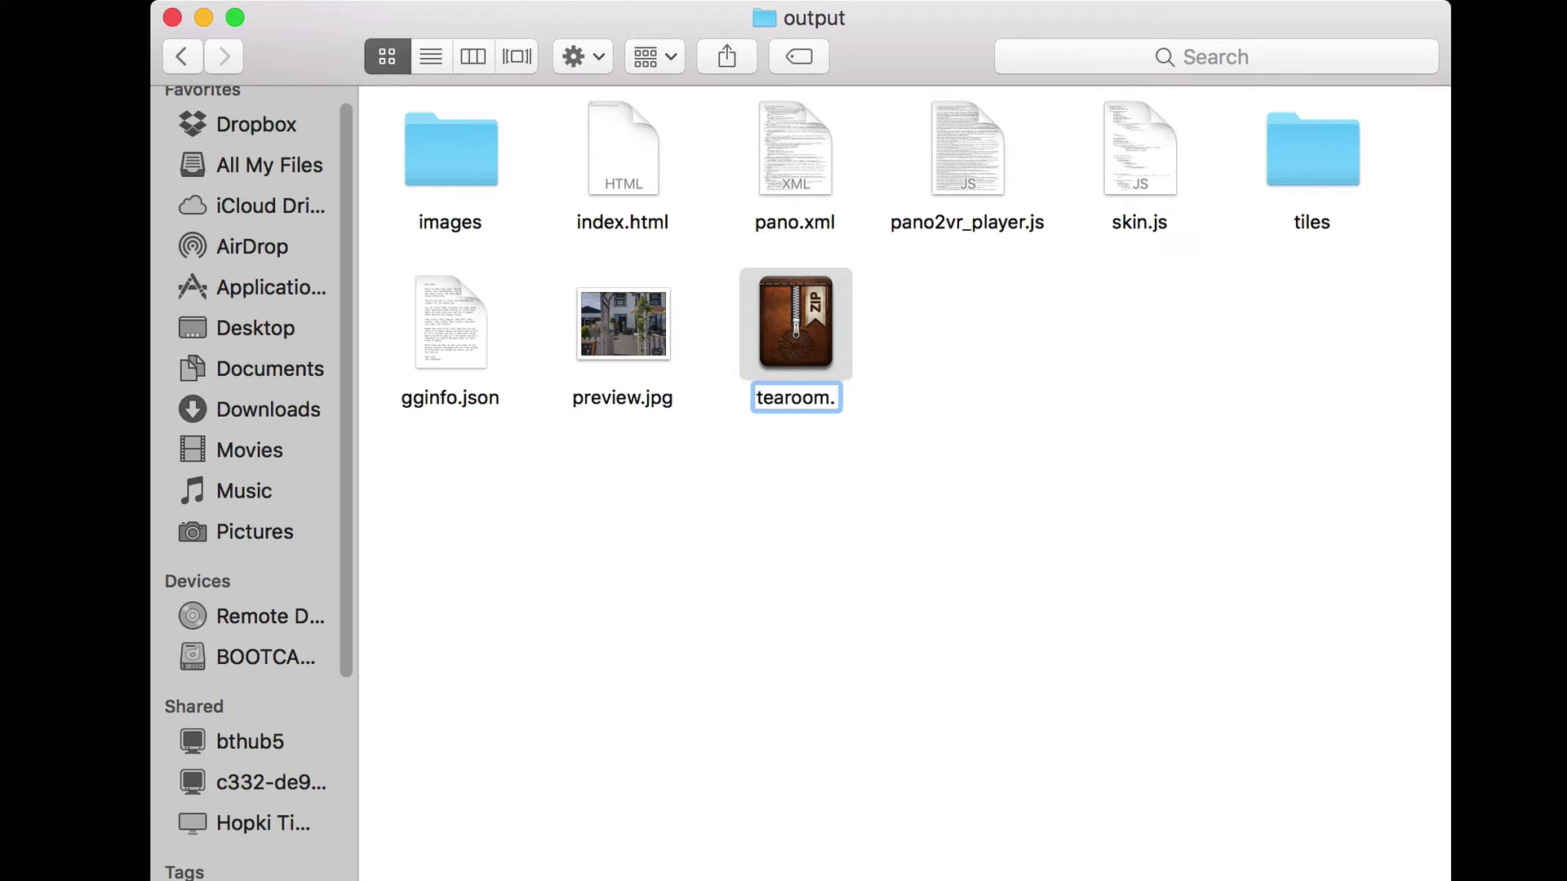
pyautogui.write('ggpkg')
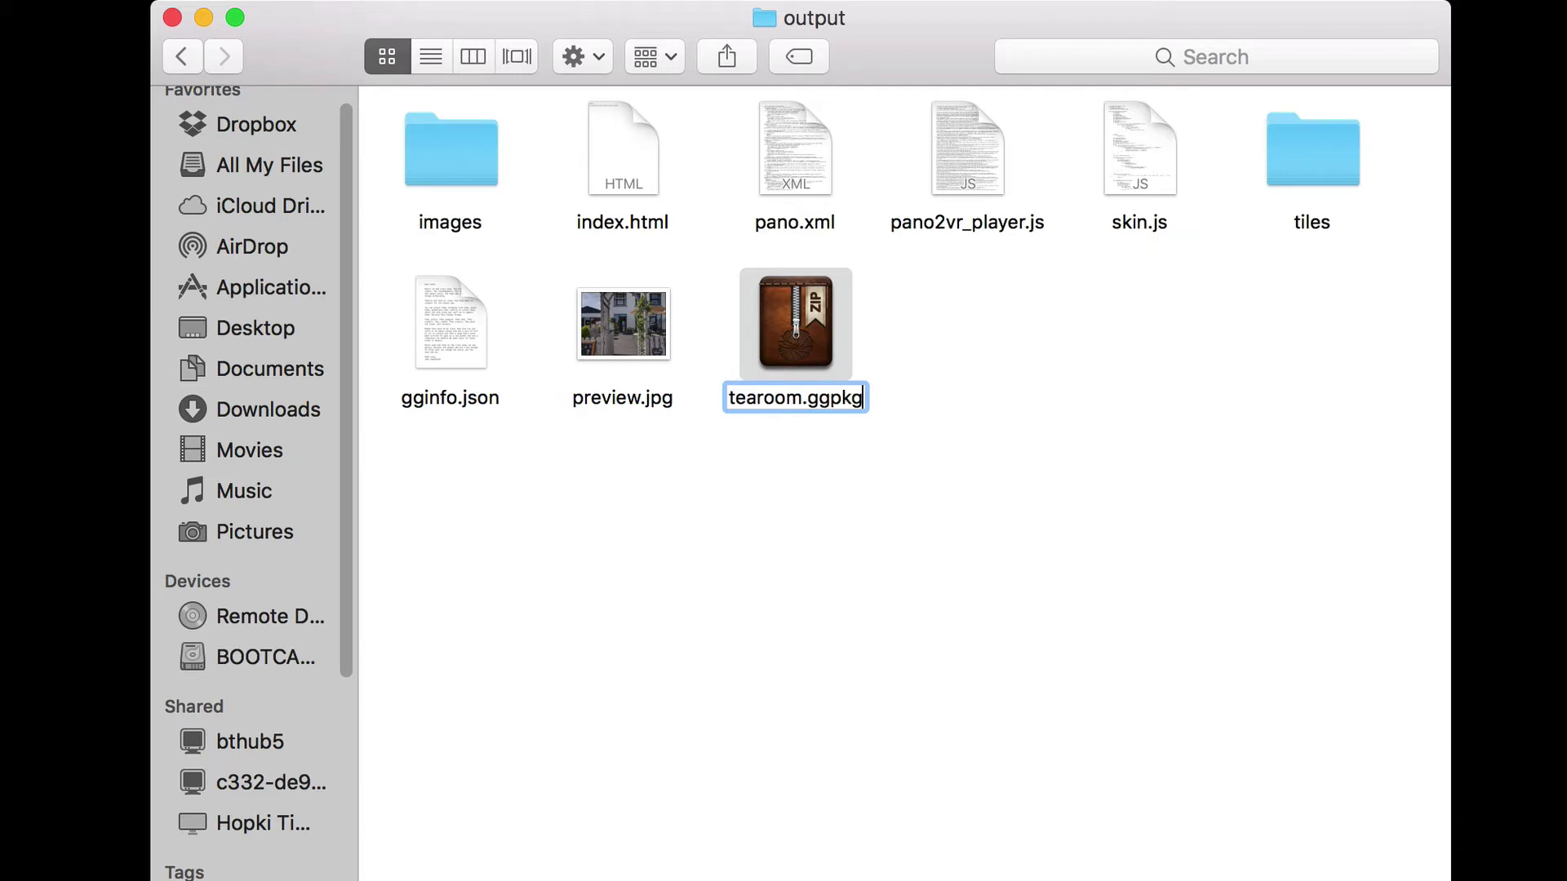
pyautogui.press('Return')
pyautogui.click(989, 359)
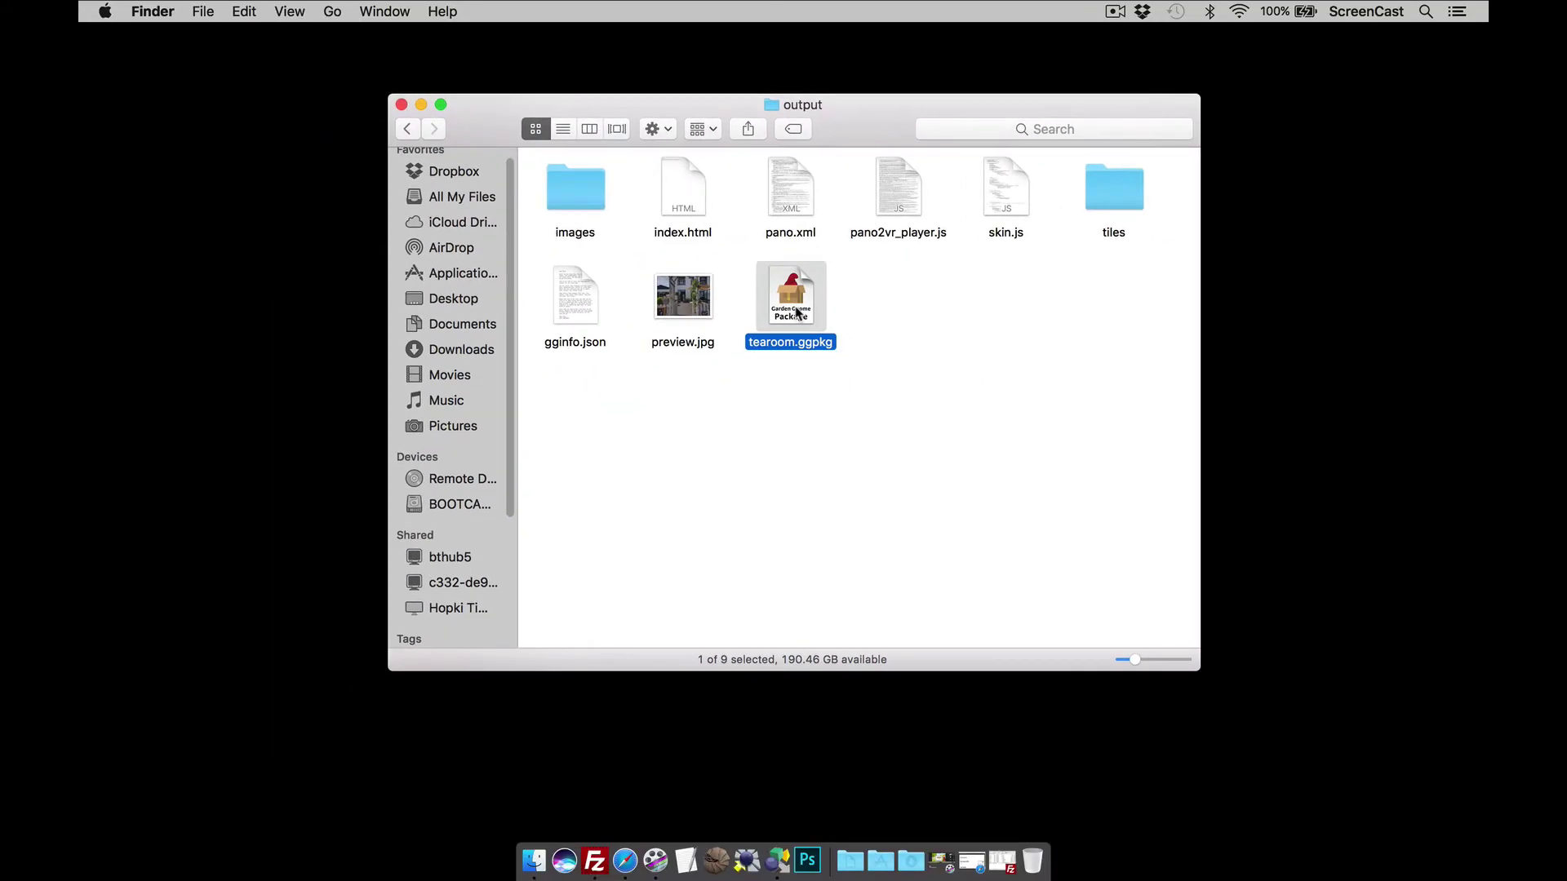
# Move tearoom.ggpkg to the desktop and verify it's a 181 KB Garden Gnome Package
pyautogui.moveTo(795, 327); pyautogui.dragTo(1566, 153)
pyautogui.moveTo(1345, 189); pyautogui.dragTo(1342, 188)
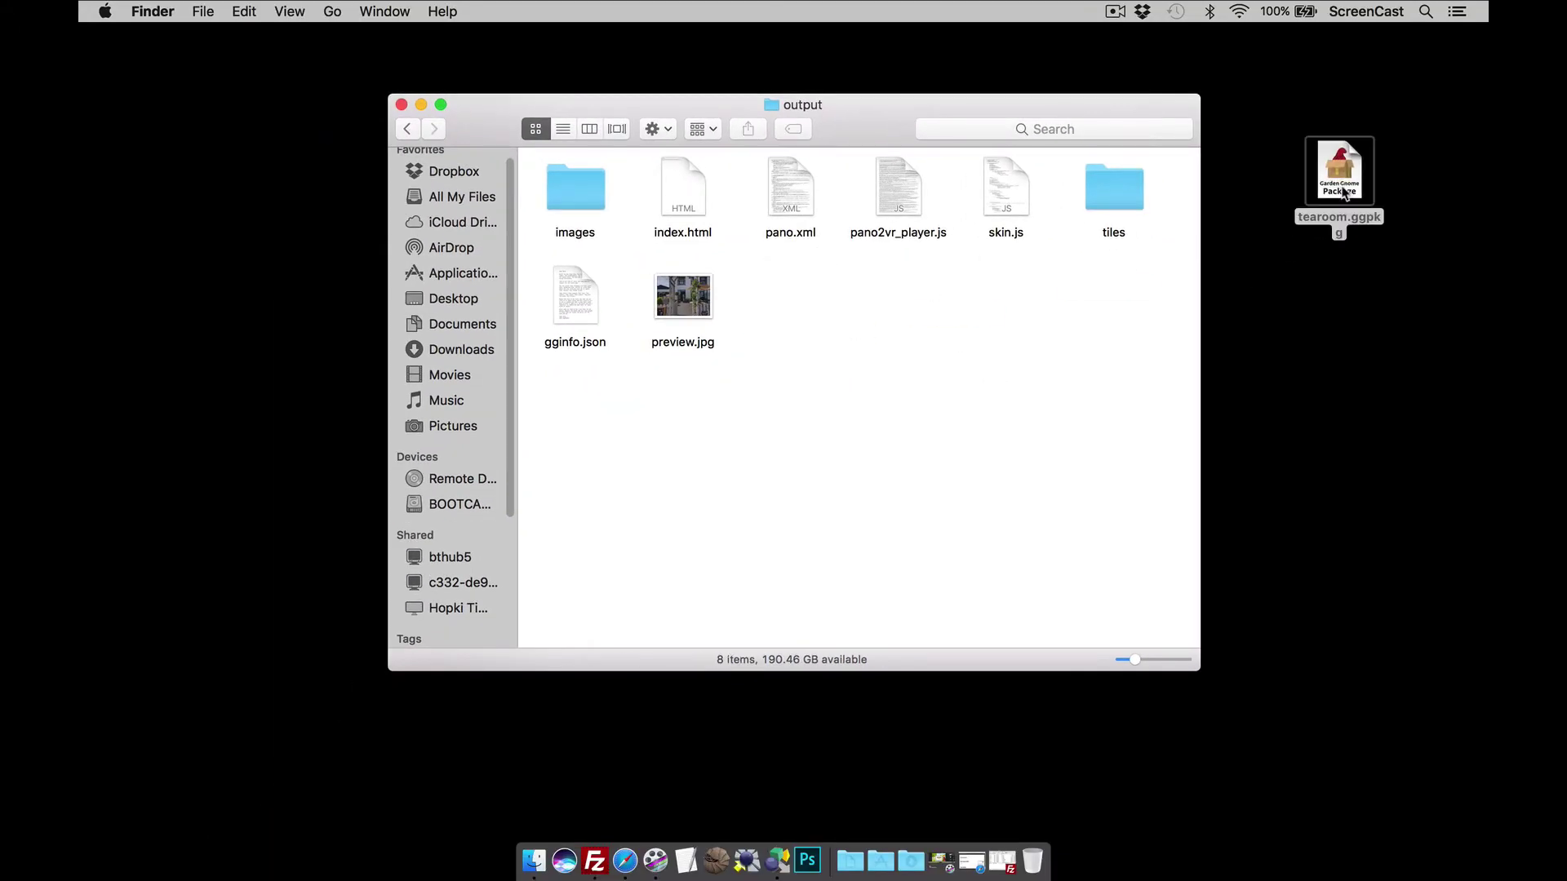
pyautogui.rightClick(1341, 175)
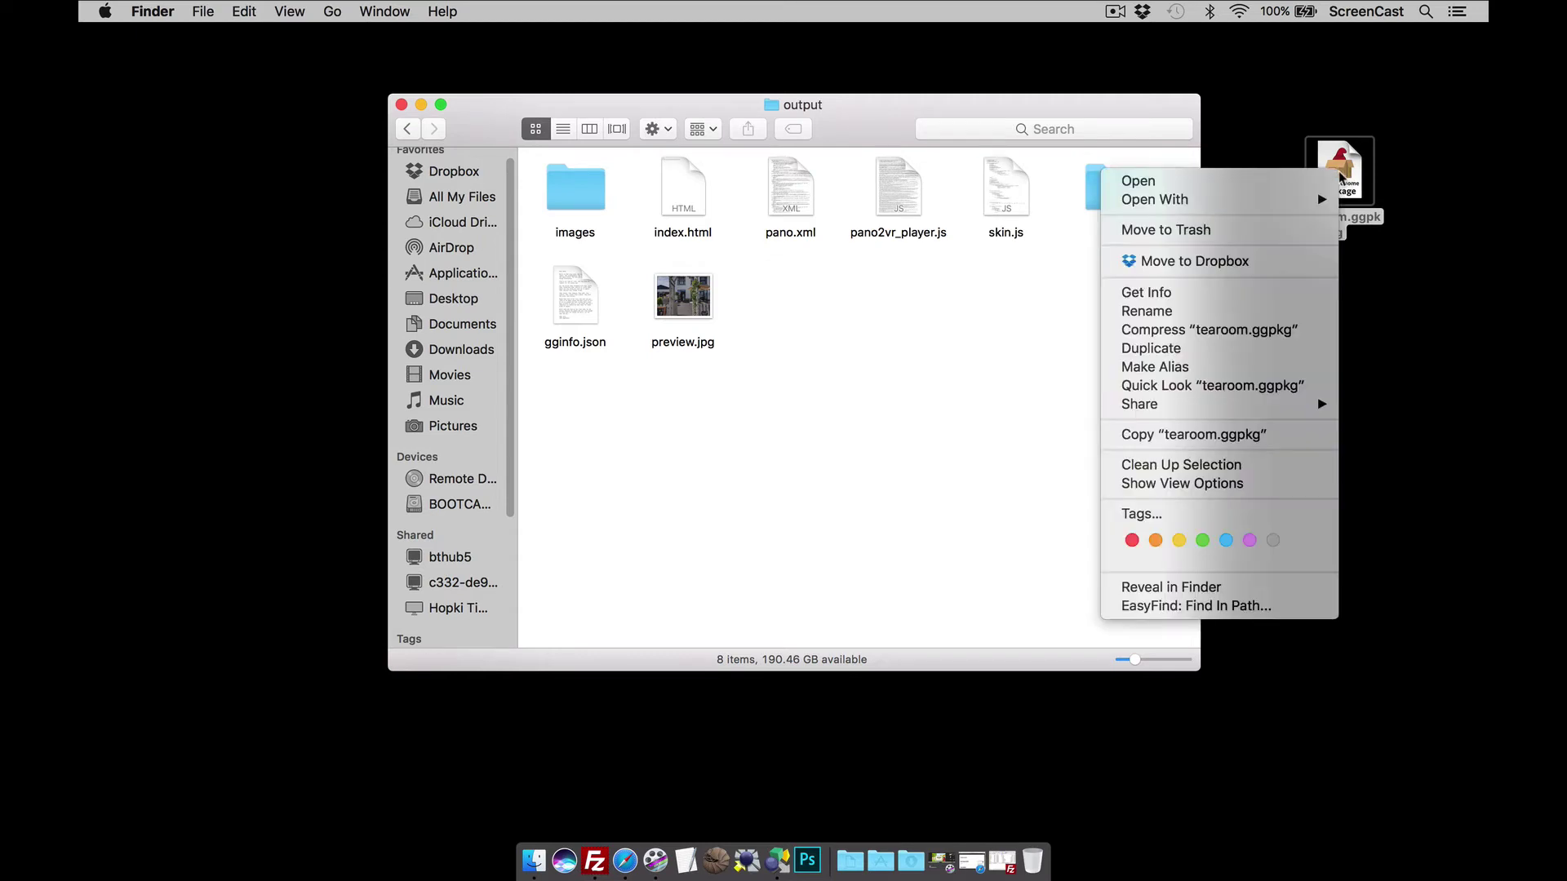
pyautogui.click(1314, 294)
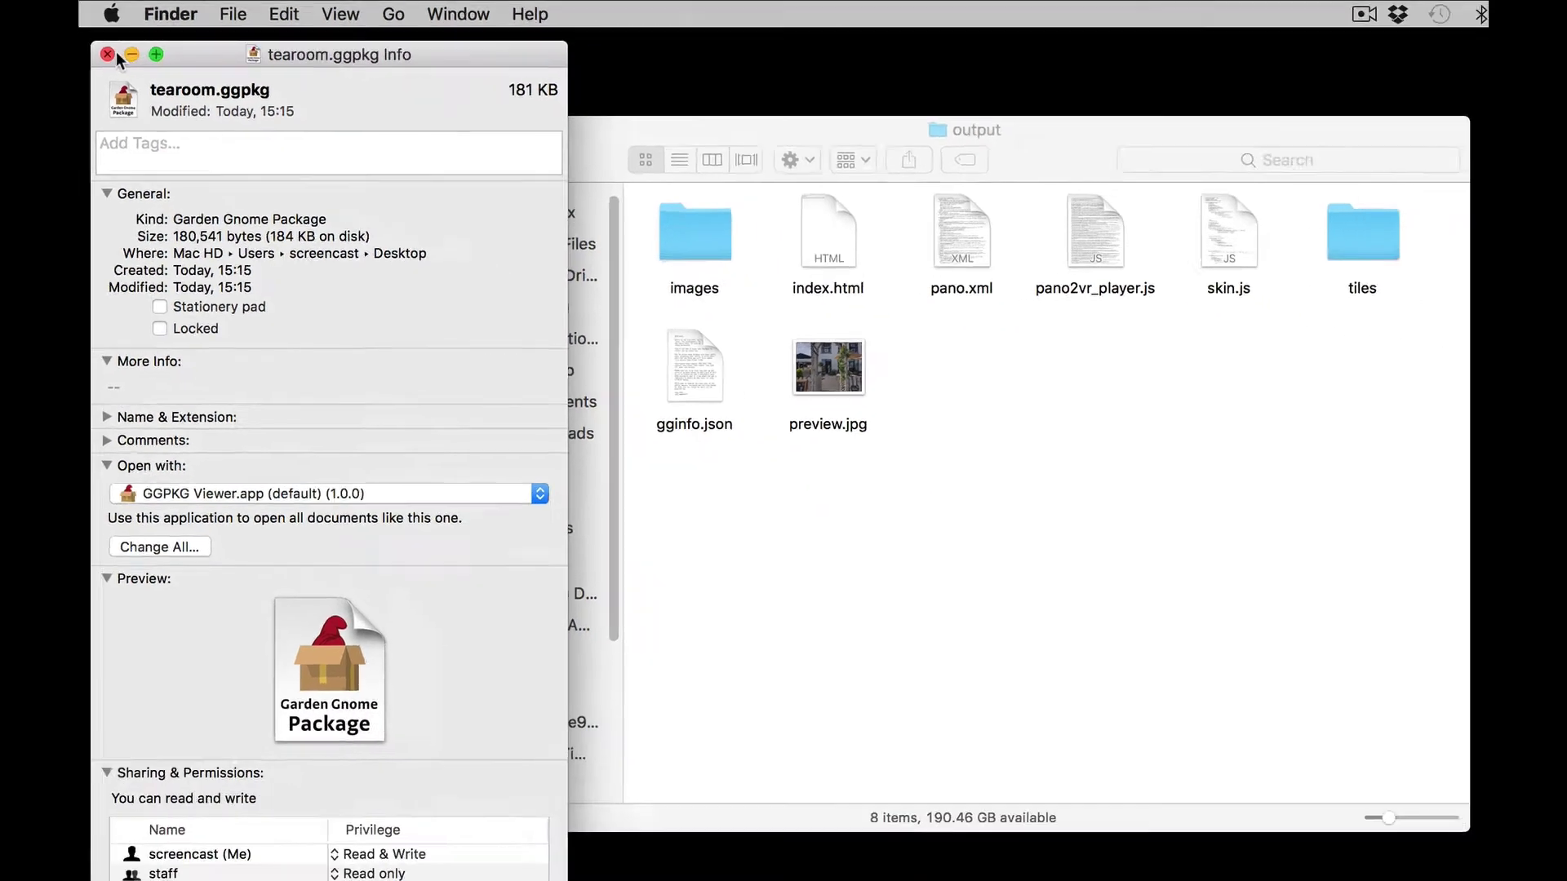
pyautogui.click(115, 68)
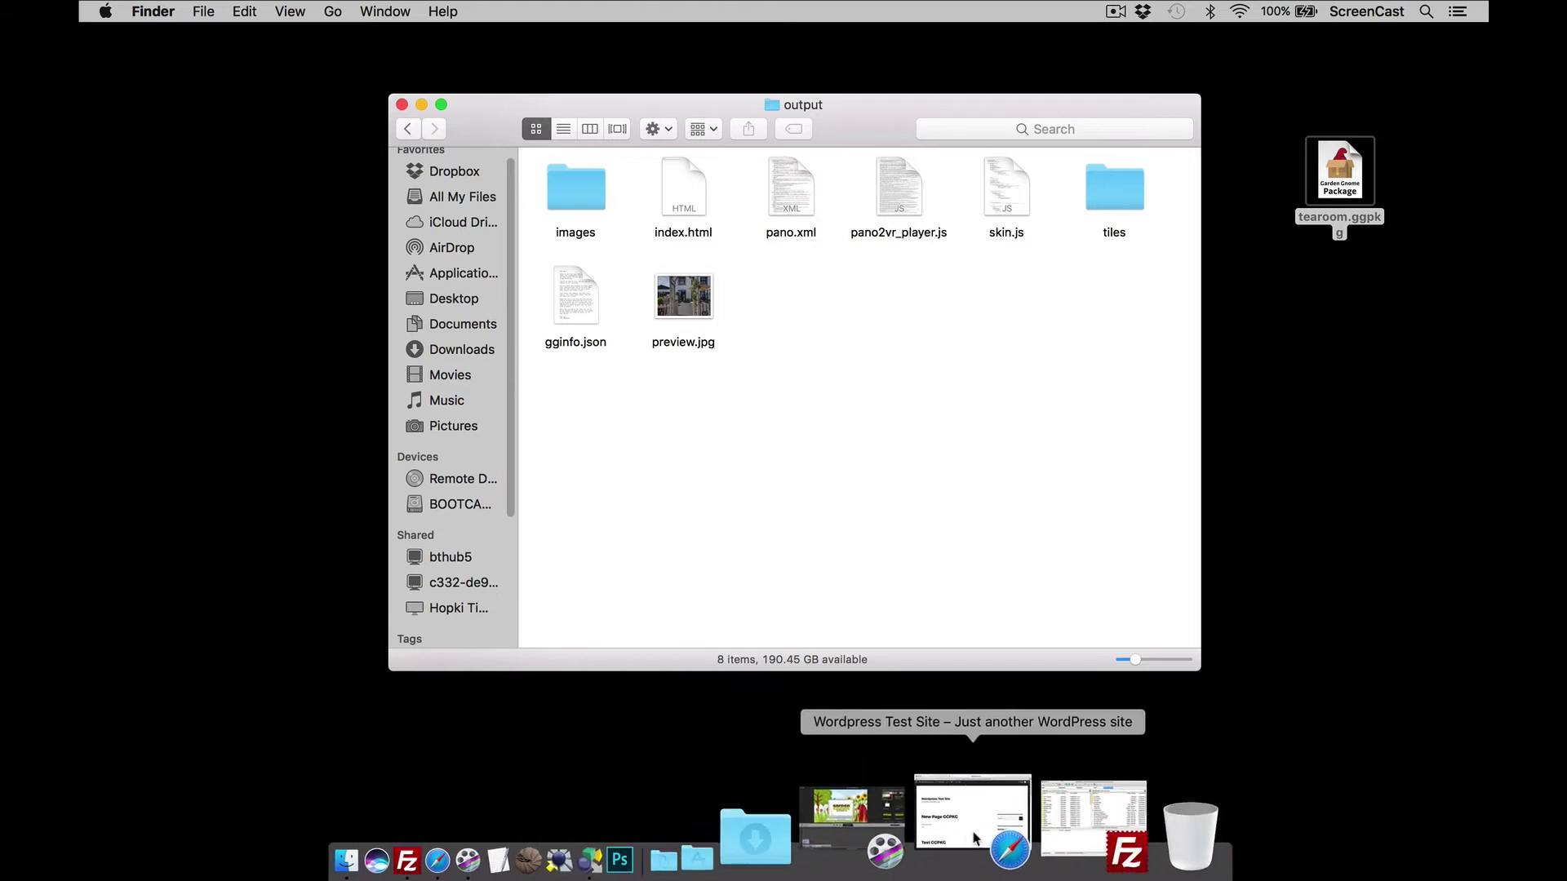
# Bring Safari back and open the WordPress admin Dashboard from the site name menu
pyautogui.click(975, 838)
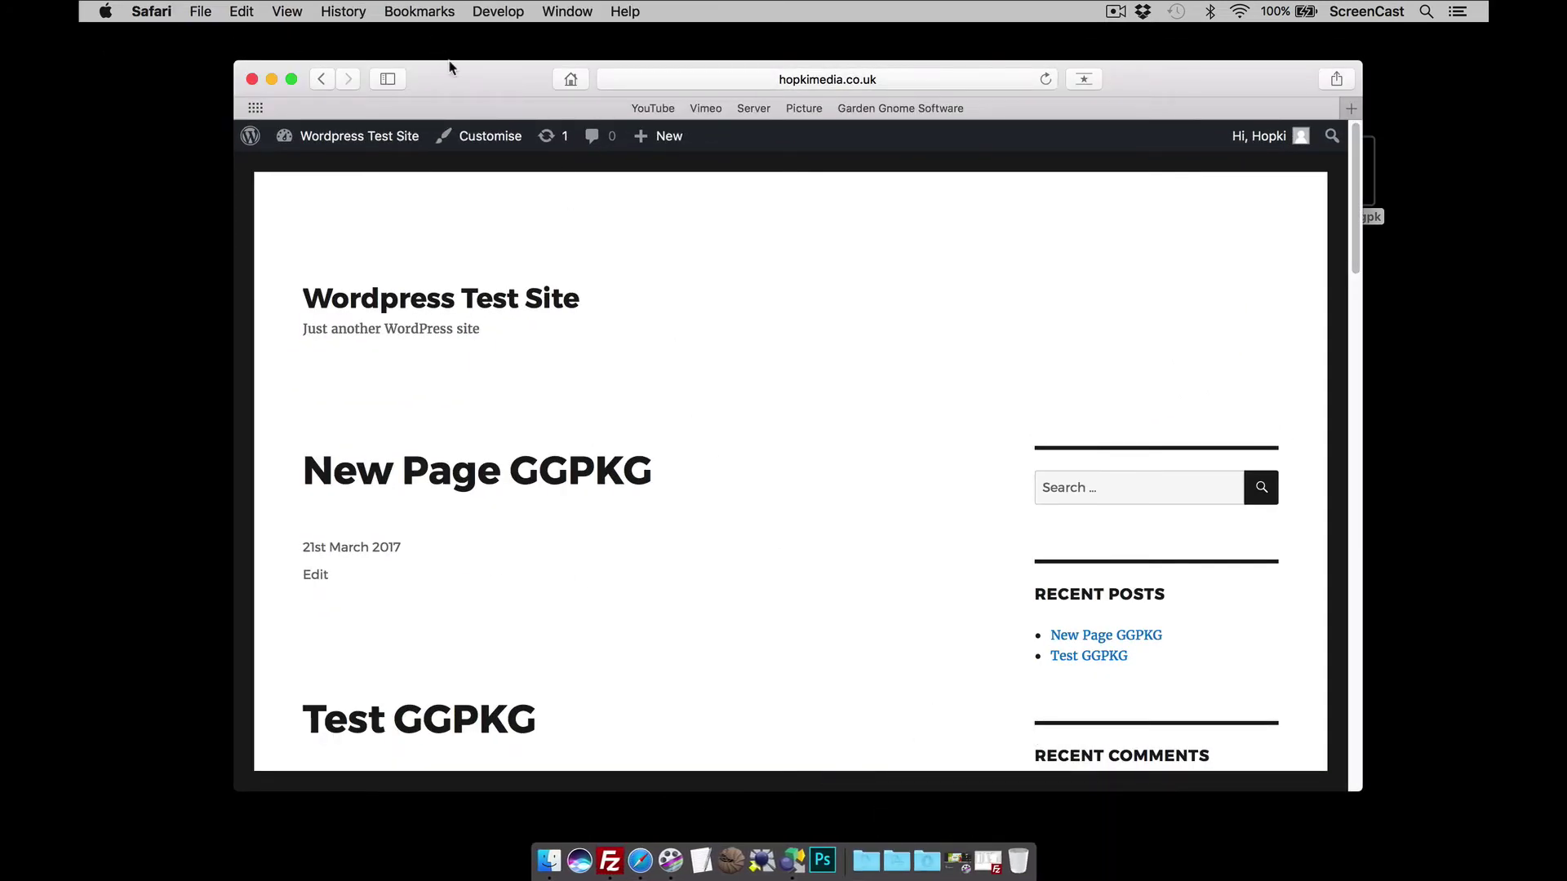
pyautogui.moveTo(473, 82); pyautogui.dragTo(445, 52)
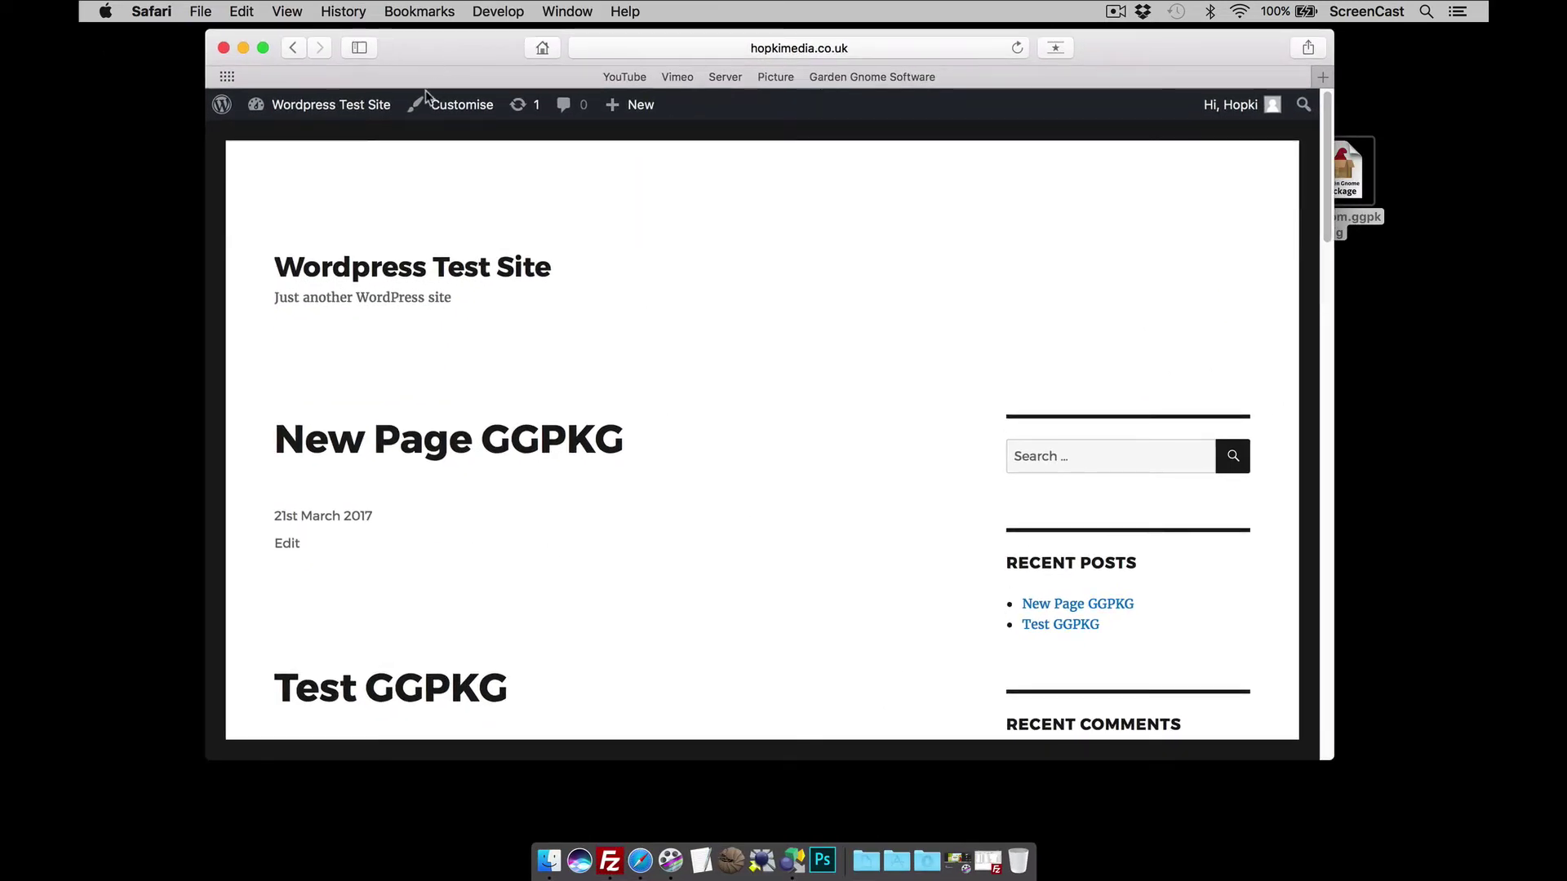
pyautogui.moveTo(318, 109)
pyautogui.click(292, 136)
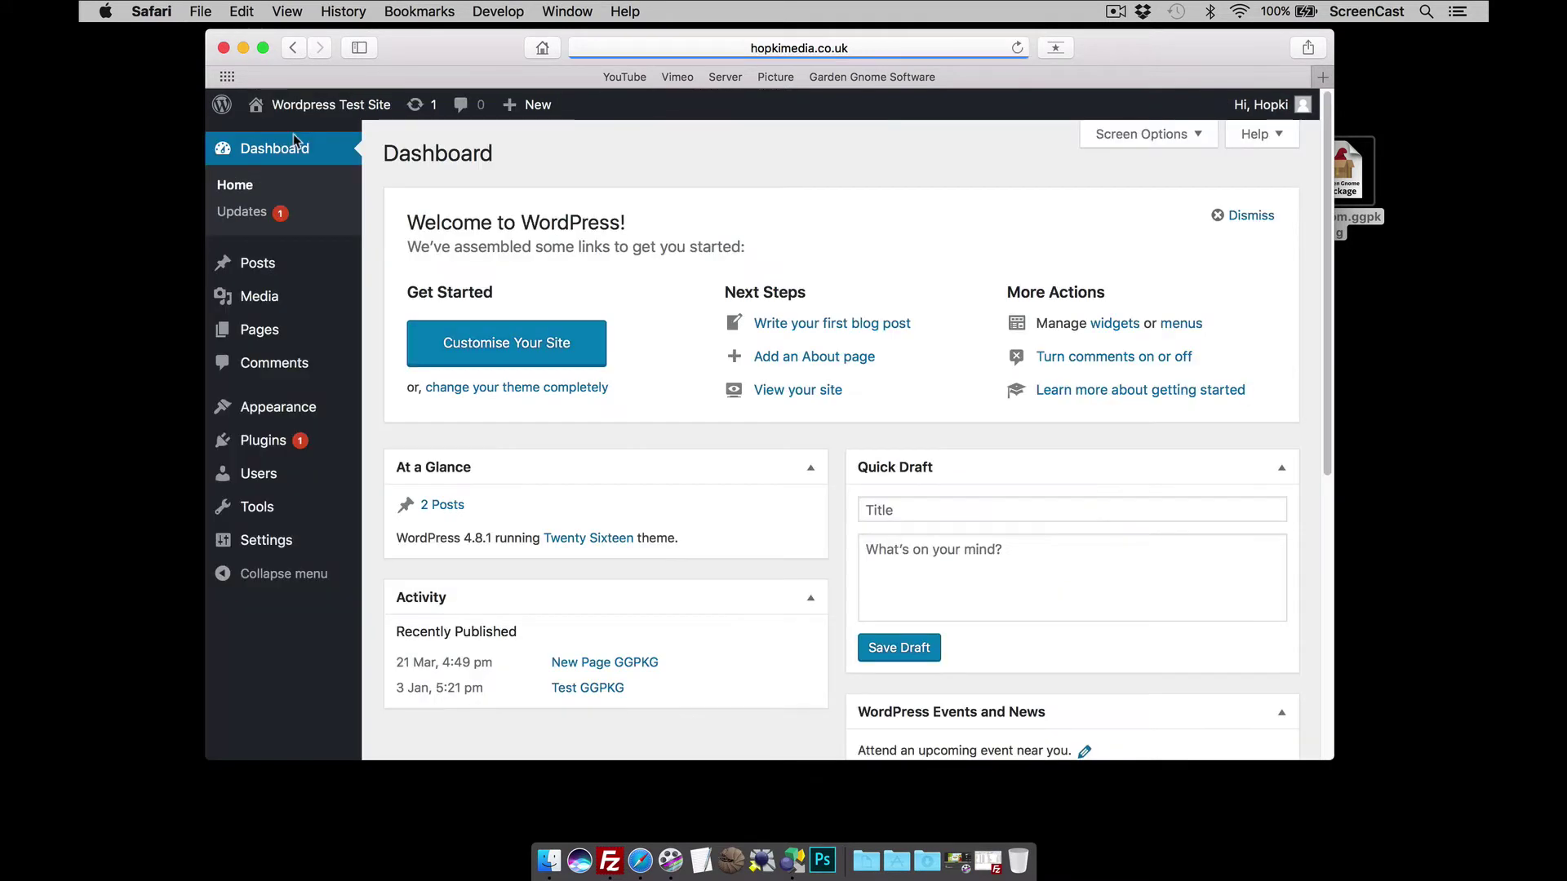
# Go to Media > Add New to reach the Upload New Media page
pyautogui.moveTo(467, 54); pyautogui.dragTo(398, 48)
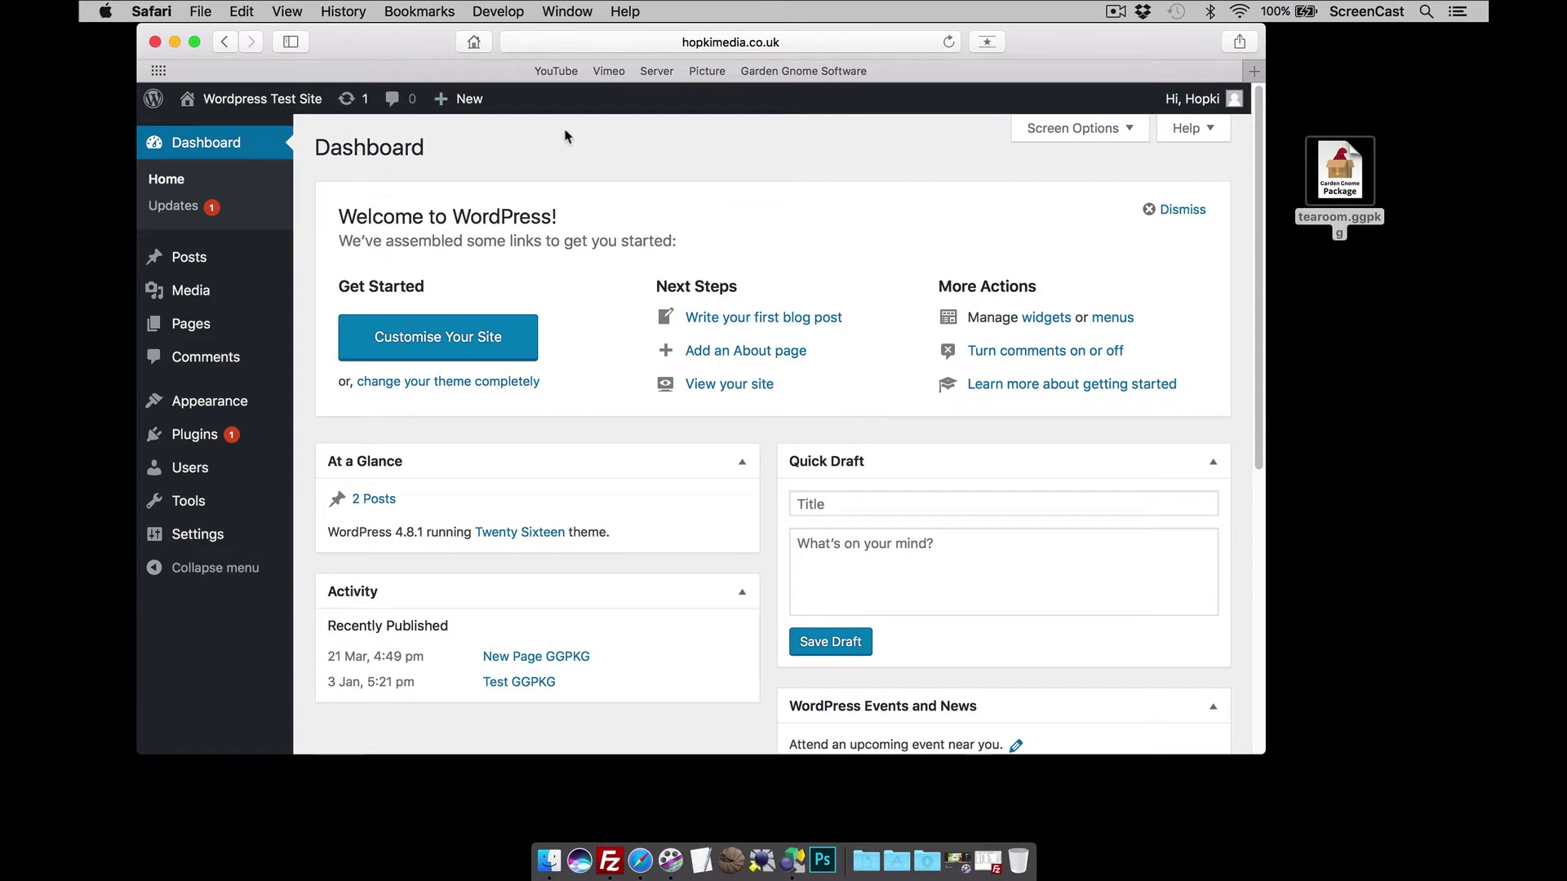
pyautogui.moveTo(227, 296)
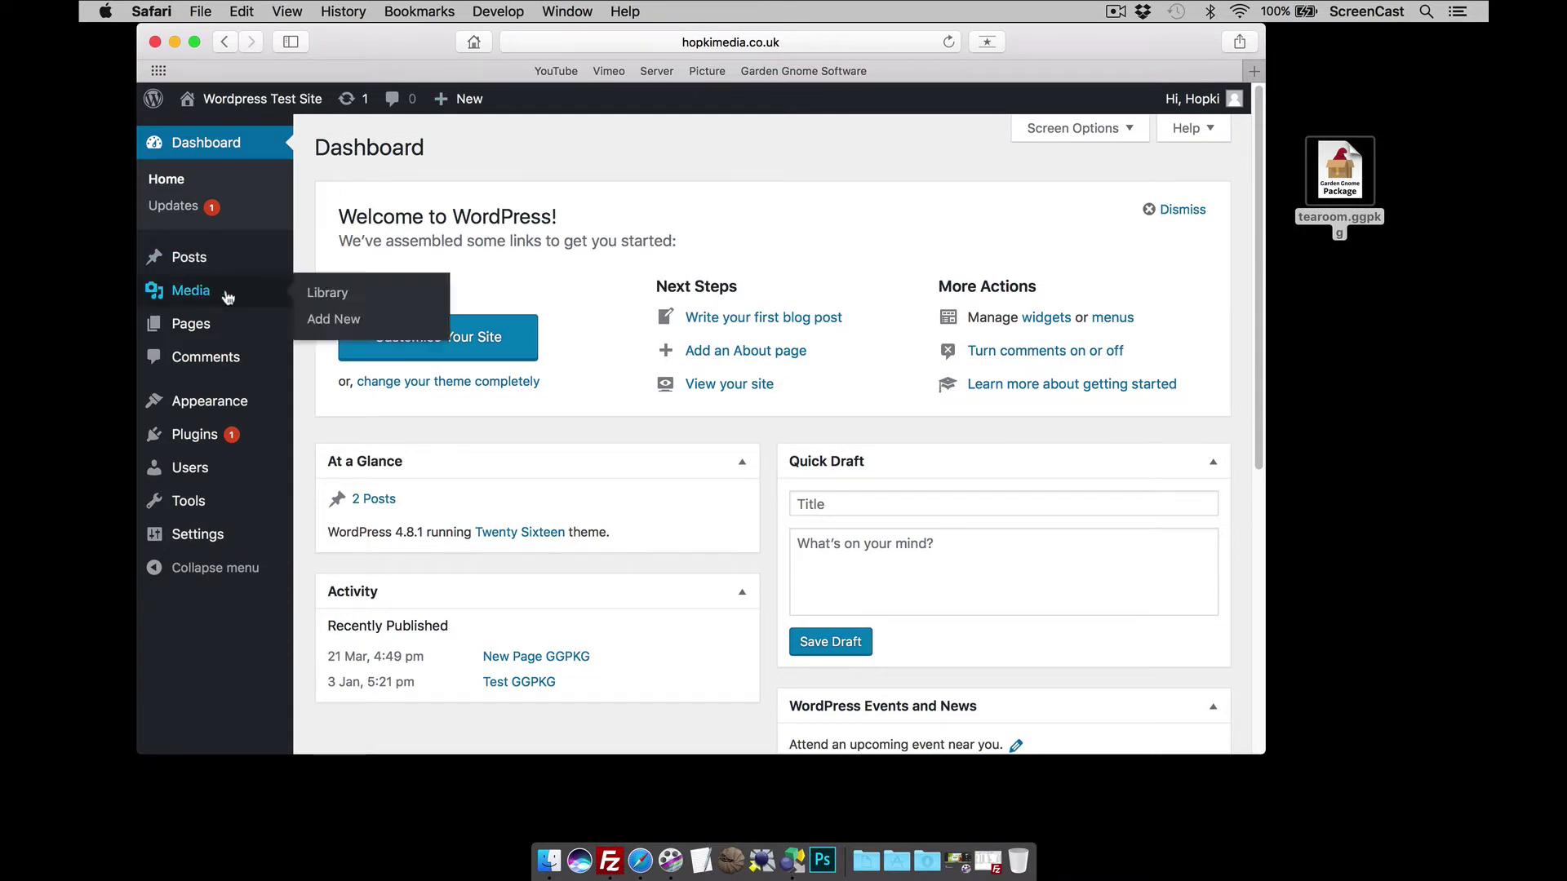
pyautogui.click(325, 318)
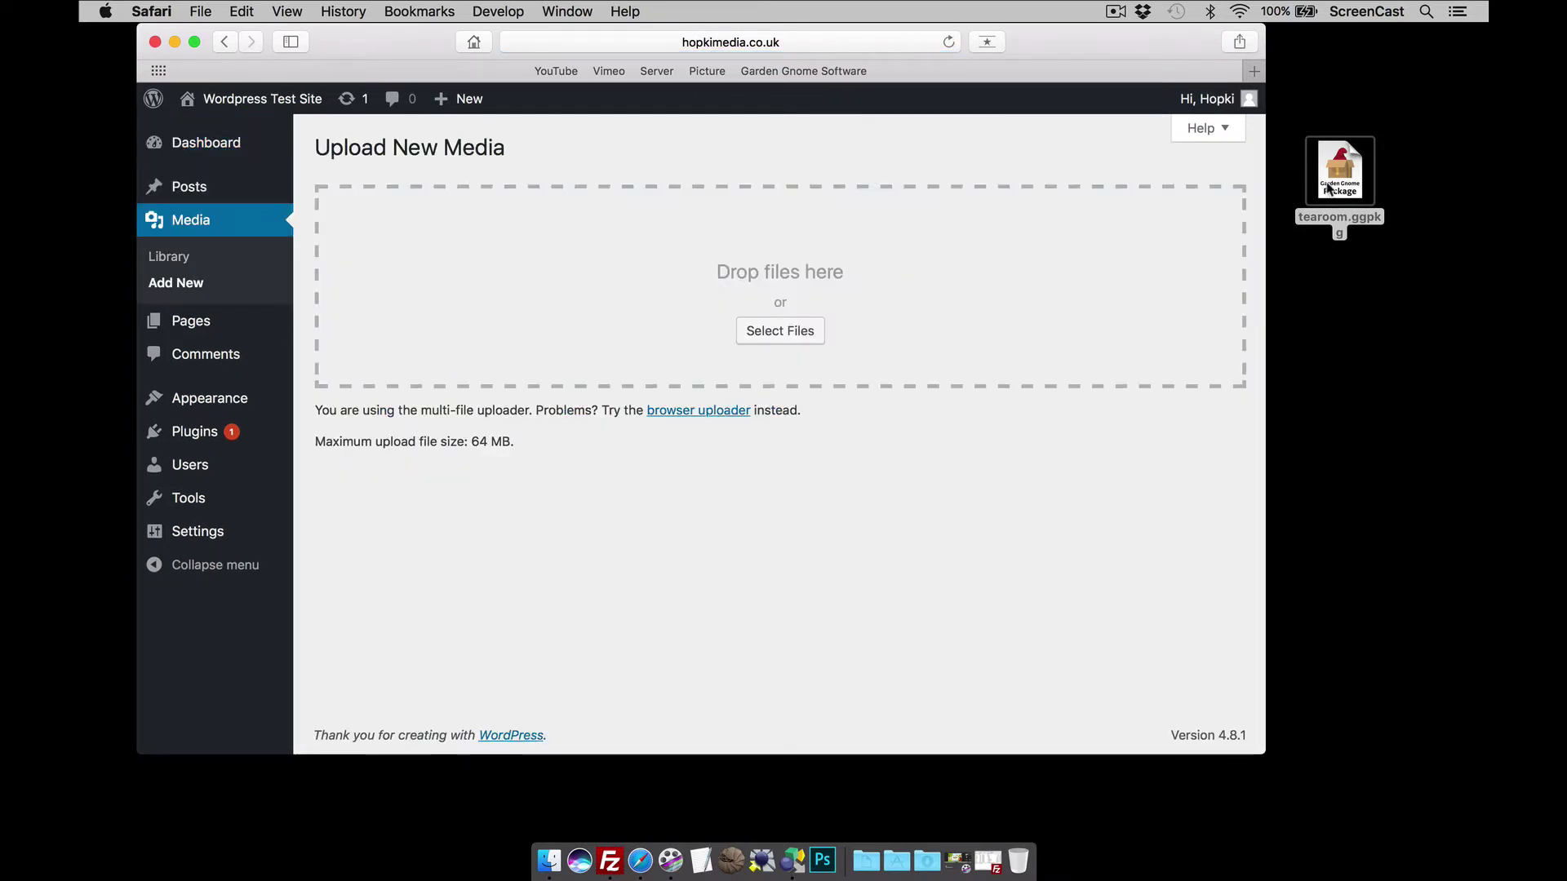
# Drag tearoom.ggpkg from the desktop onto the 'Drop files here' area to upload it
pyautogui.moveTo(1326, 181); pyautogui.dragTo(1038, 270)
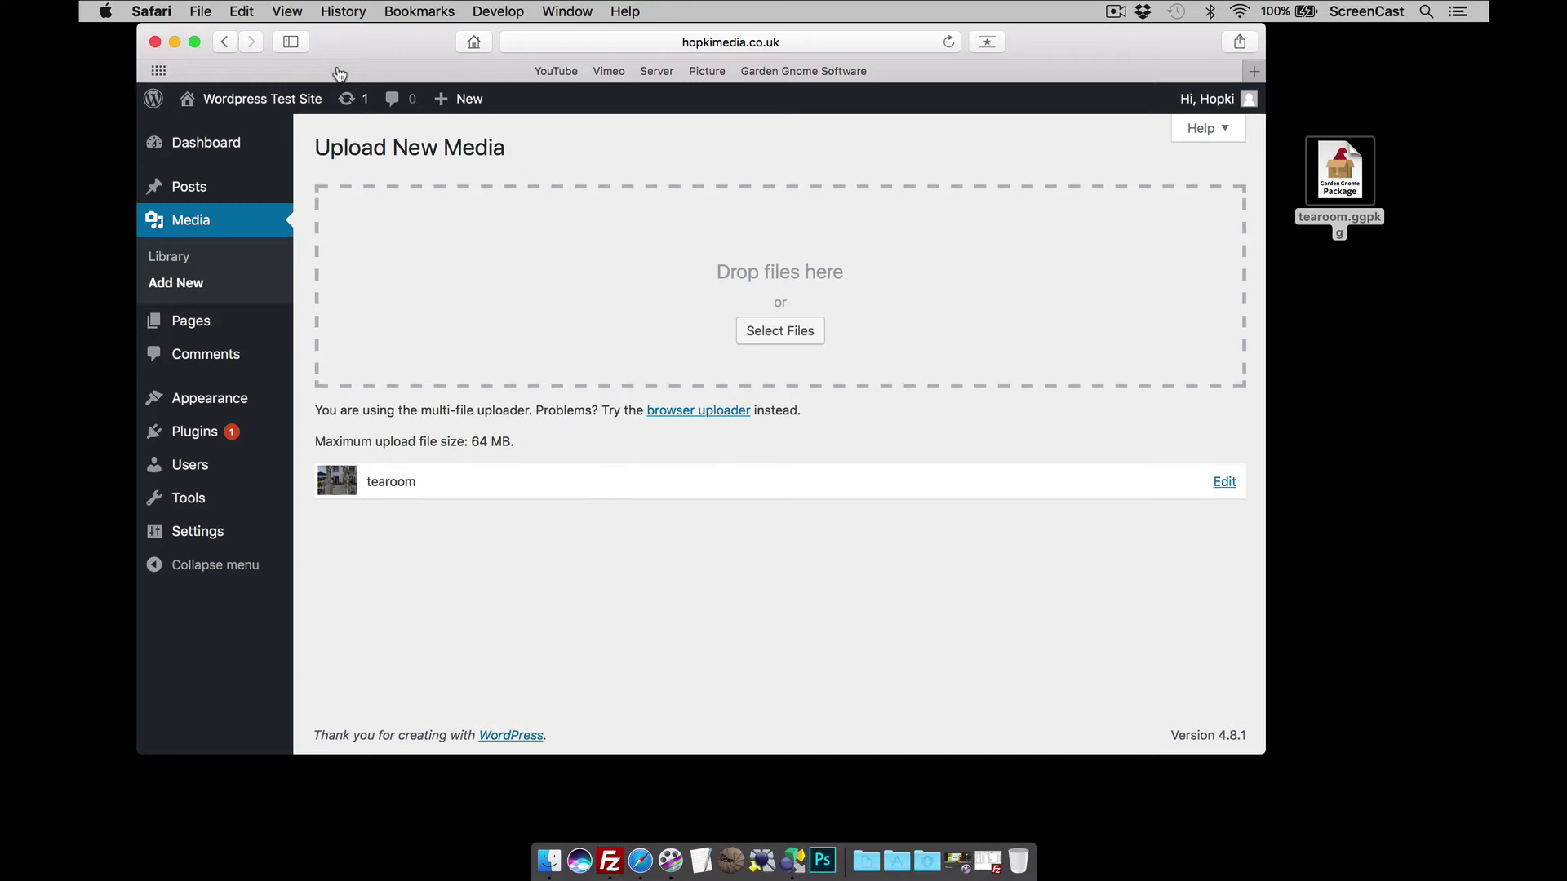
# Minimise Safari and bring FileZilla to the front
pyautogui.click(181, 46)
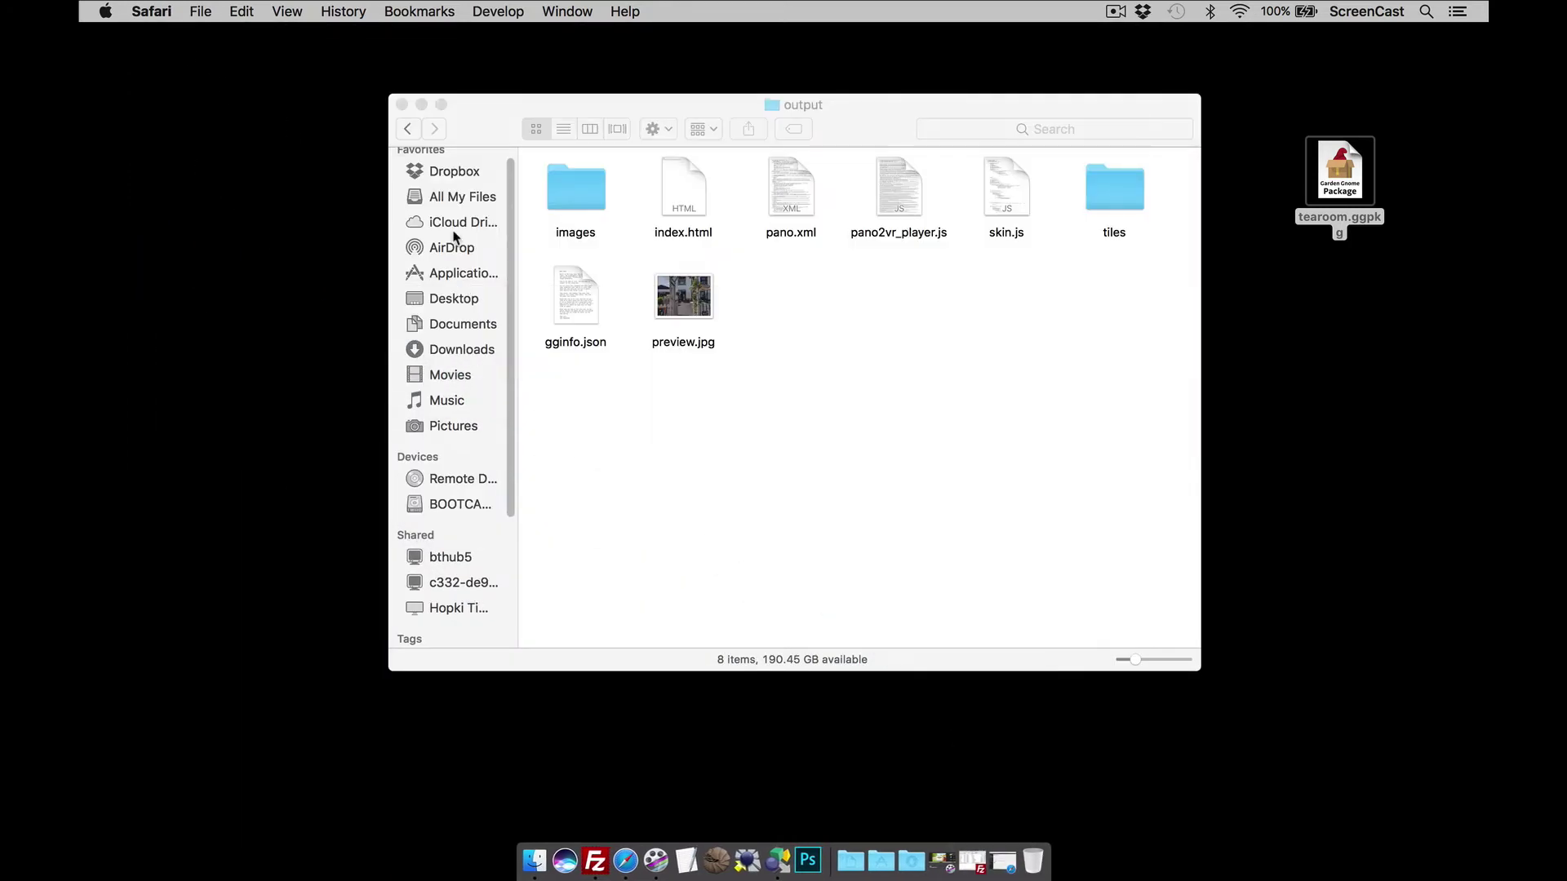
pyautogui.click(973, 857)
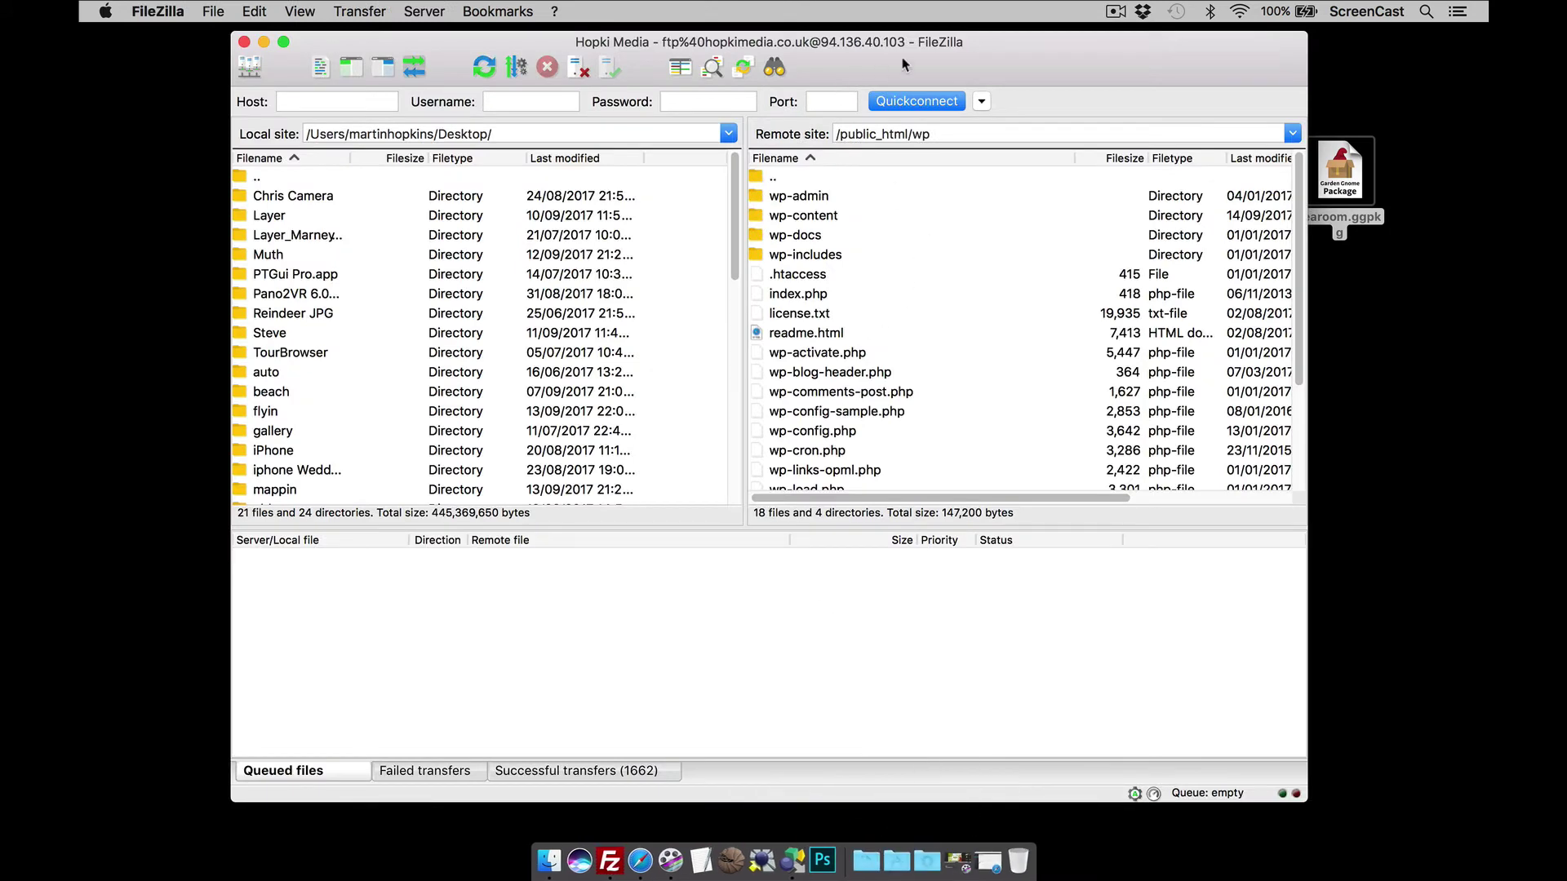
pyautogui.moveTo(1020, 53); pyautogui.dragTo(1007, 45)
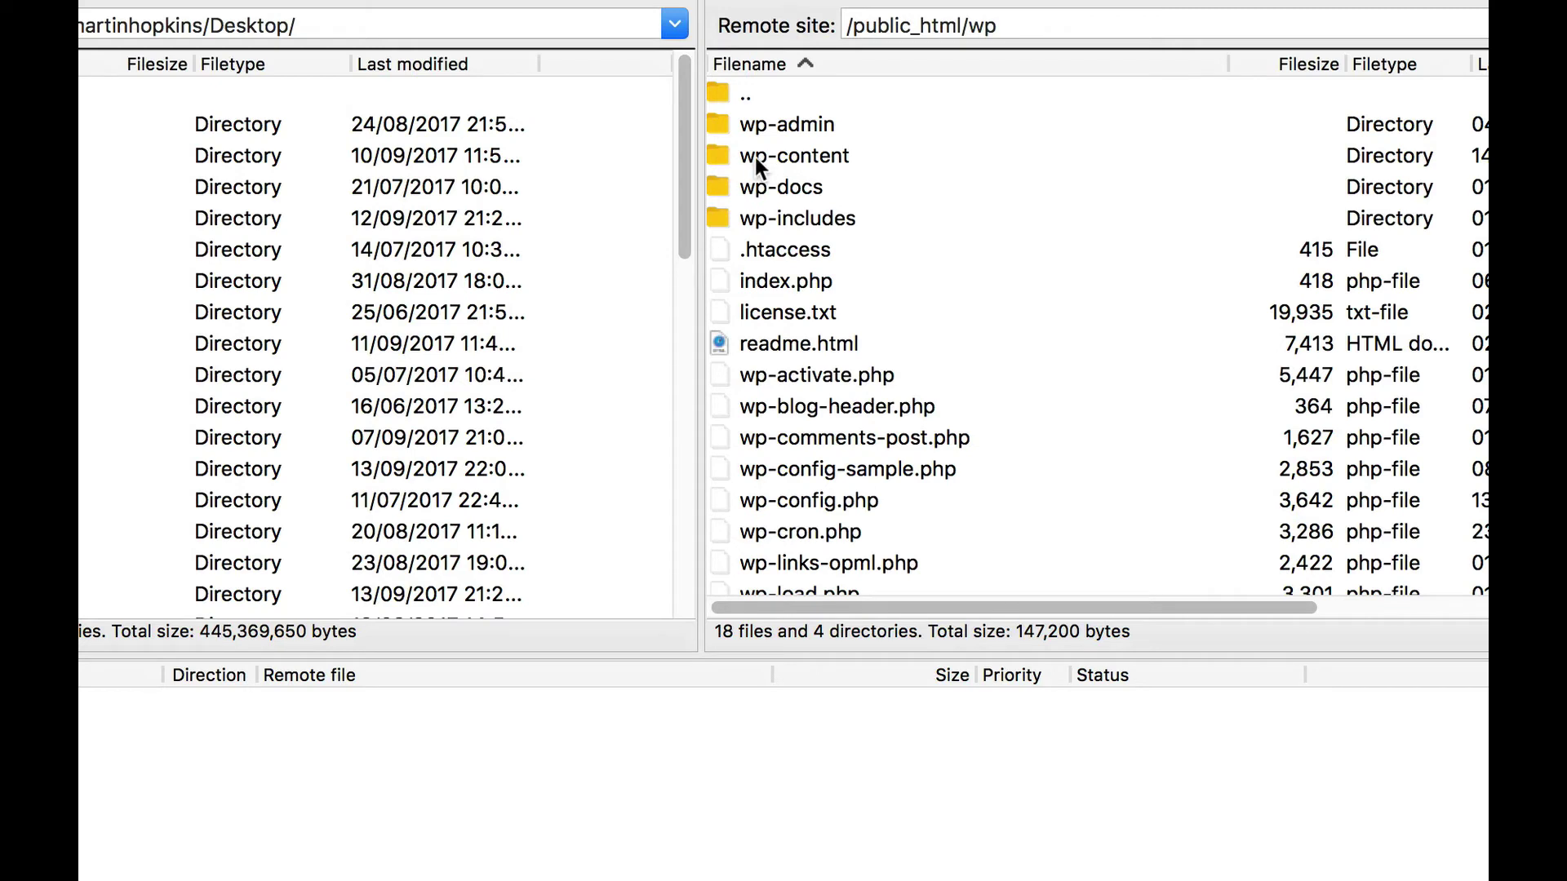
# Open wp-content/uploads/2017/09 on the server and refresh the remote listing
pyautogui.doubleClick(819, 155)
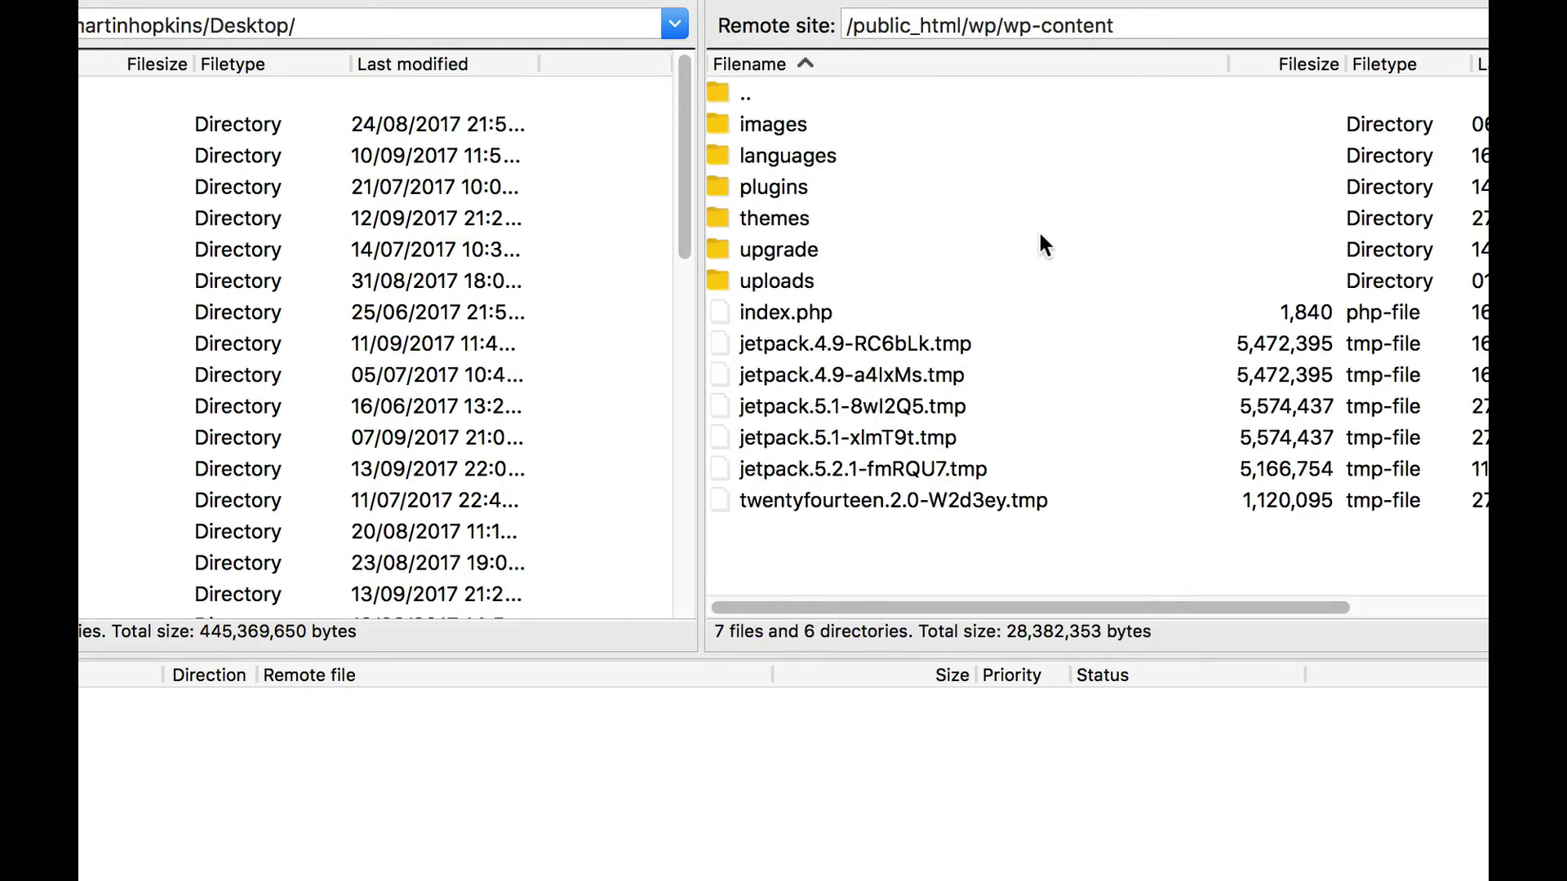
pyautogui.doubleClick(770, 281)
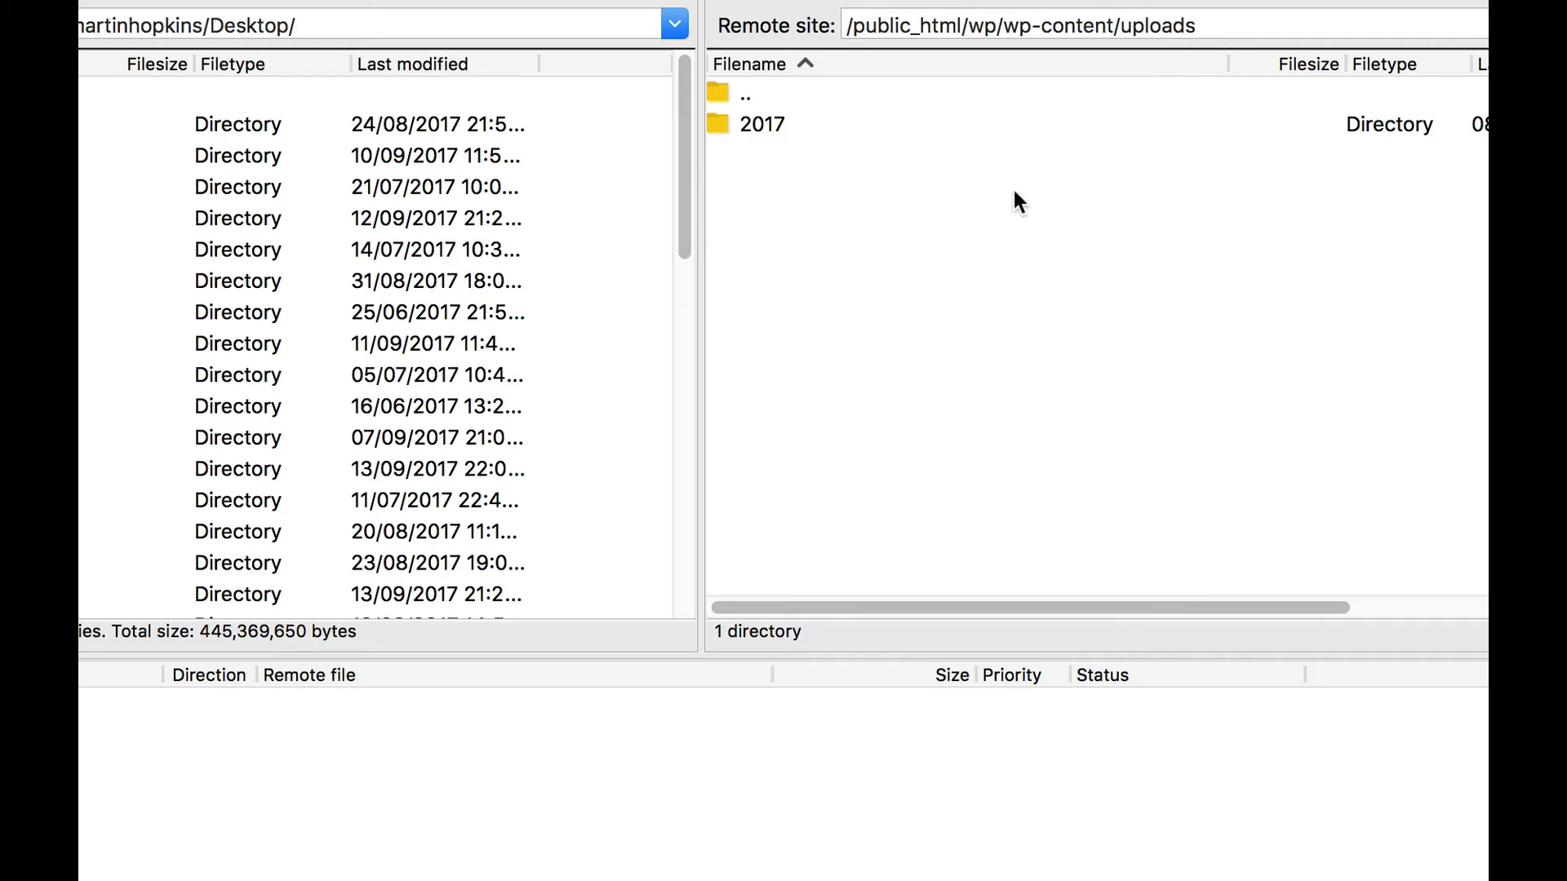
pyautogui.doubleClick(756, 124)
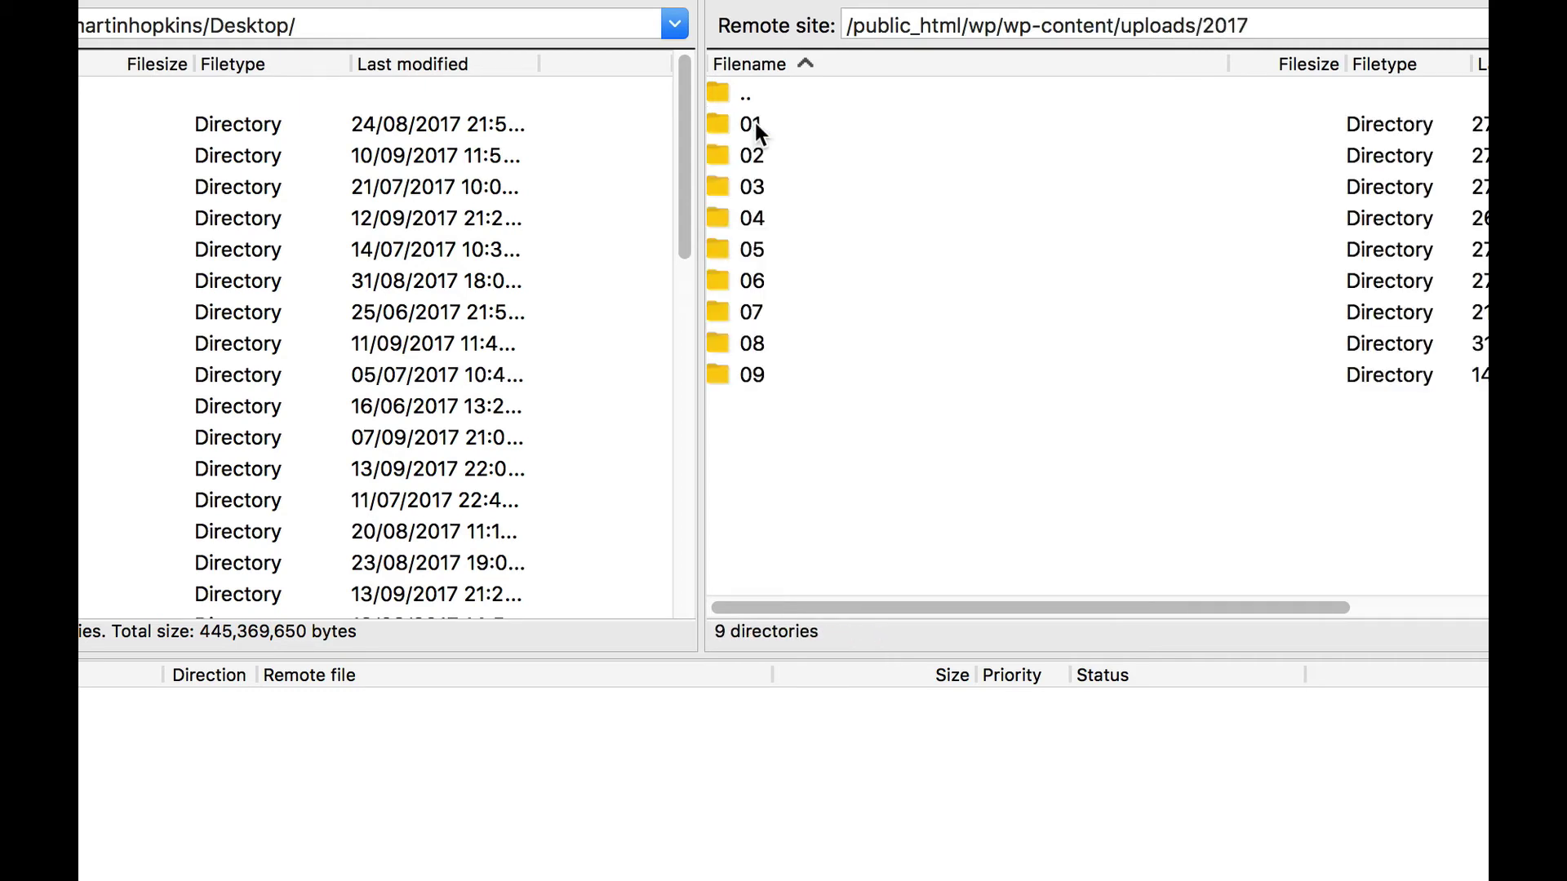
pyautogui.doubleClick(753, 373)
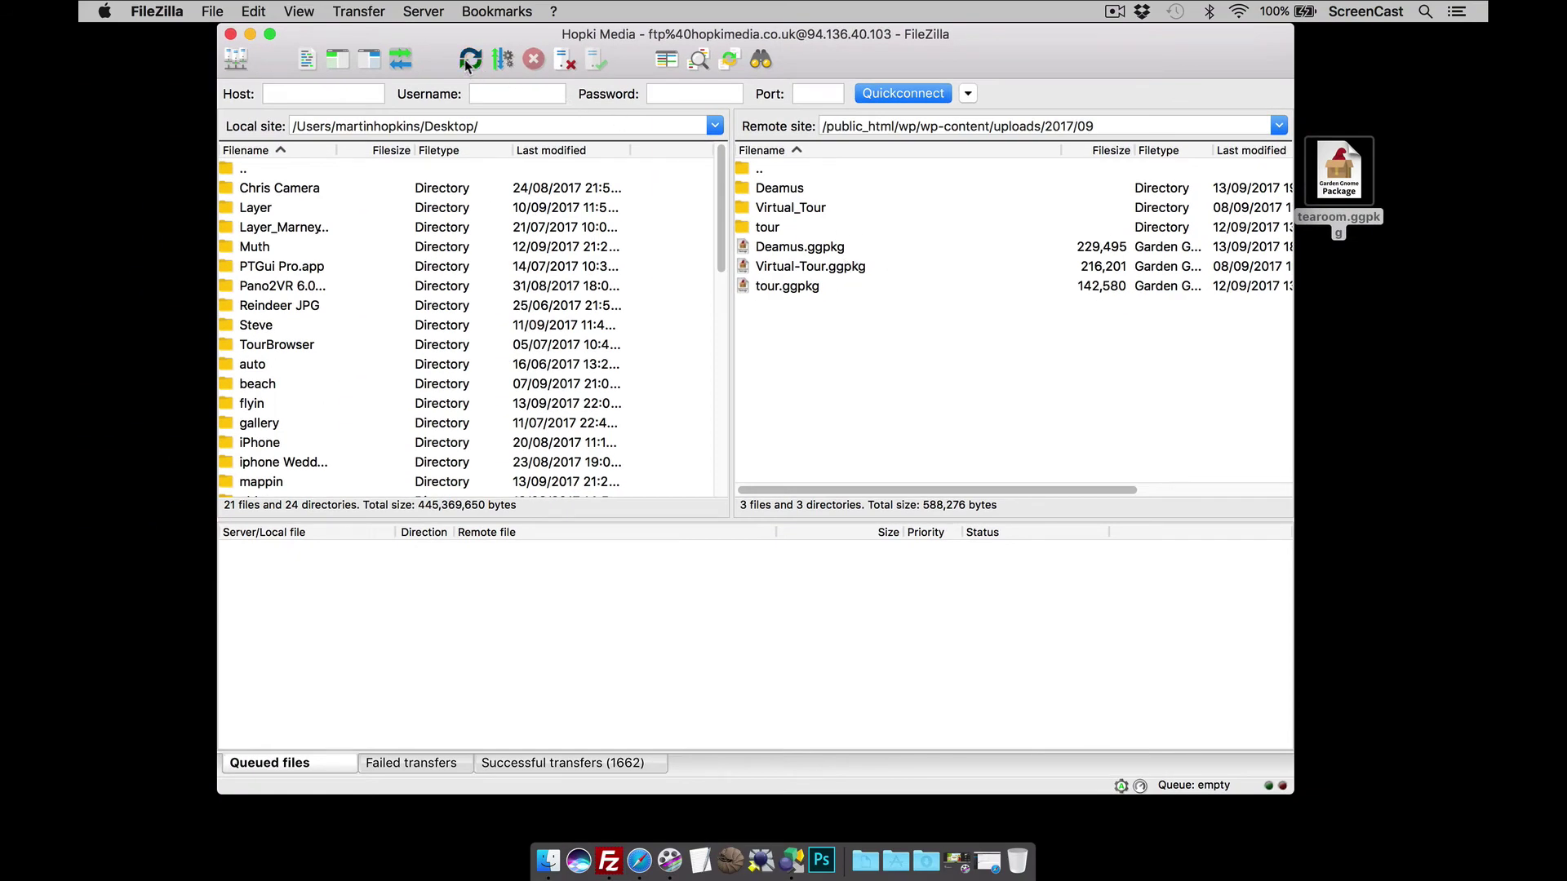
pyautogui.click(469, 60)
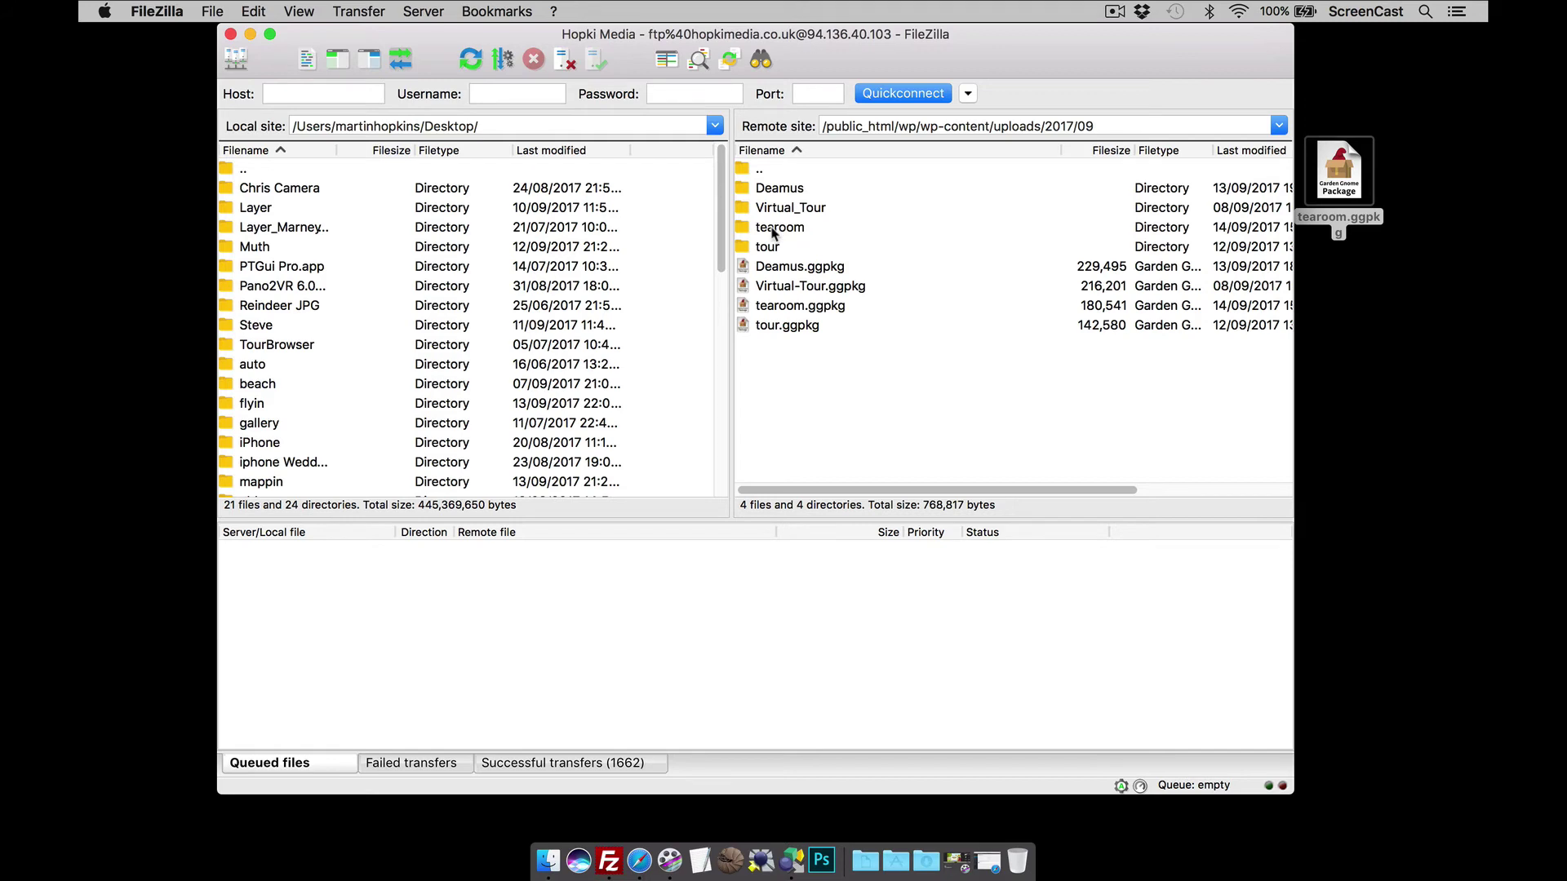
# Open the server's tearoom folder and bring the Finder output folder into view beside it
pyautogui.doubleClick(772, 229)
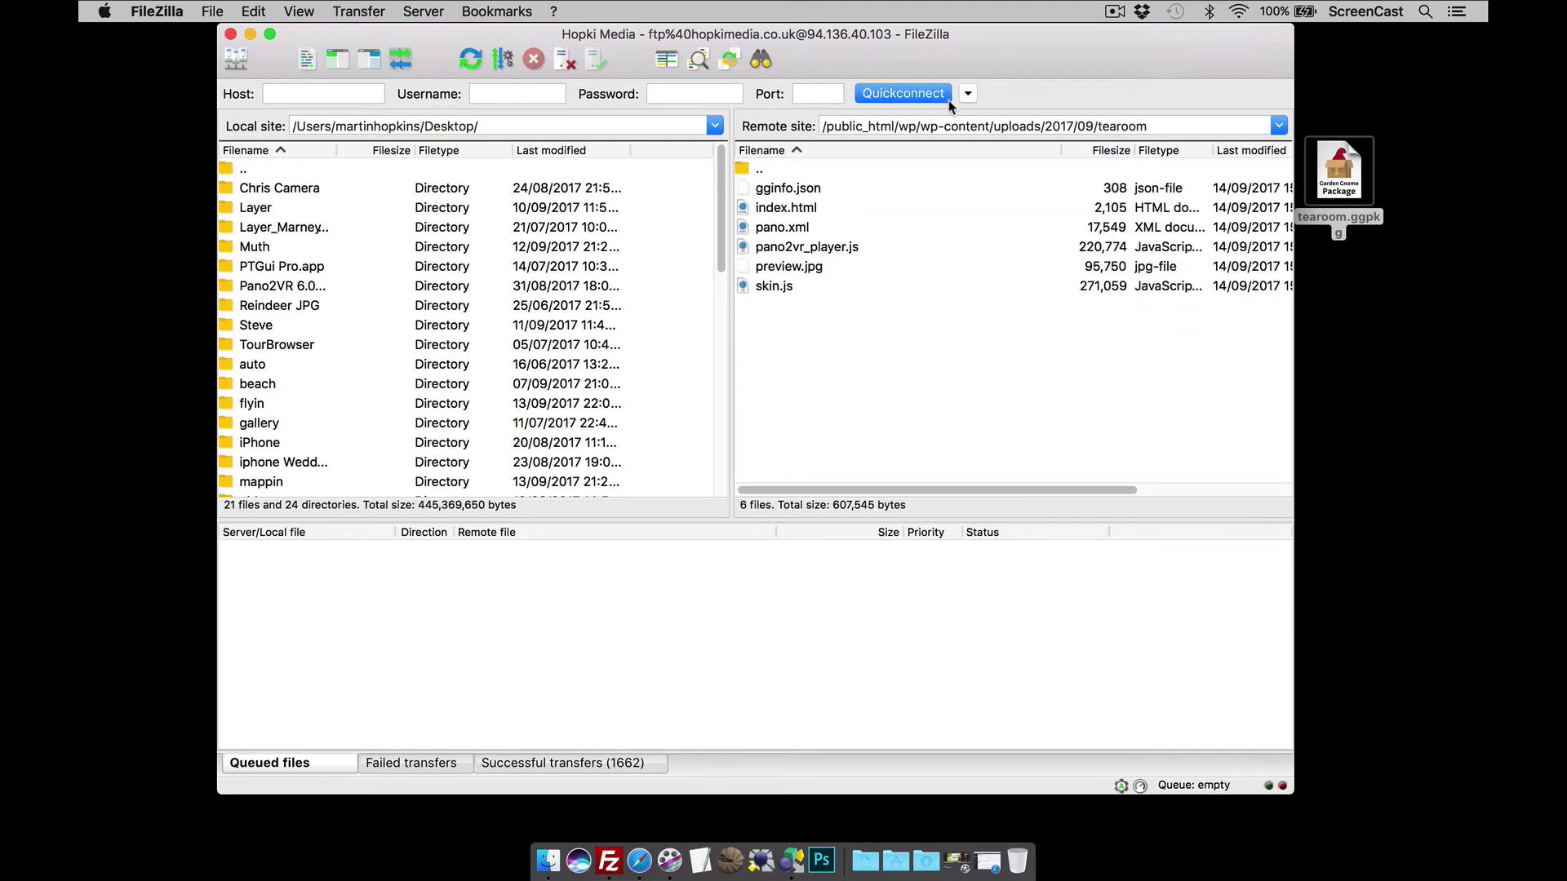
pyautogui.moveTo(1022, 37); pyautogui.dragTo(894, 247)
pyautogui.click(593, 192)
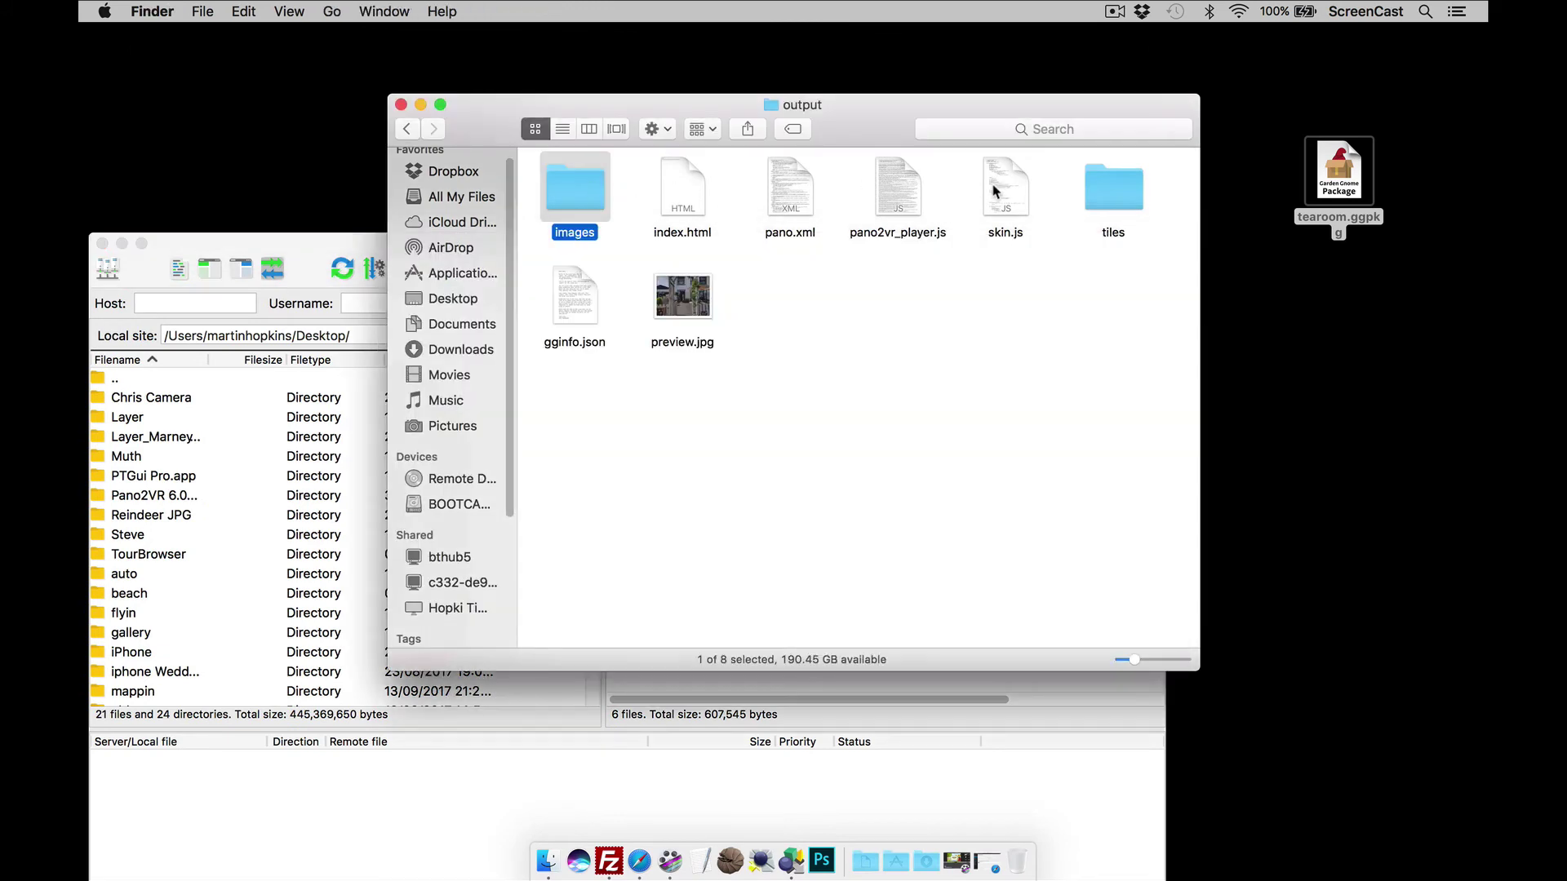
pyautogui.moveTo(898, 104); pyautogui.dragTo(1090, 34)
# Select the images and tiles folders and drag them into the server's tearoom folder
pyautogui.click(1298, 128)
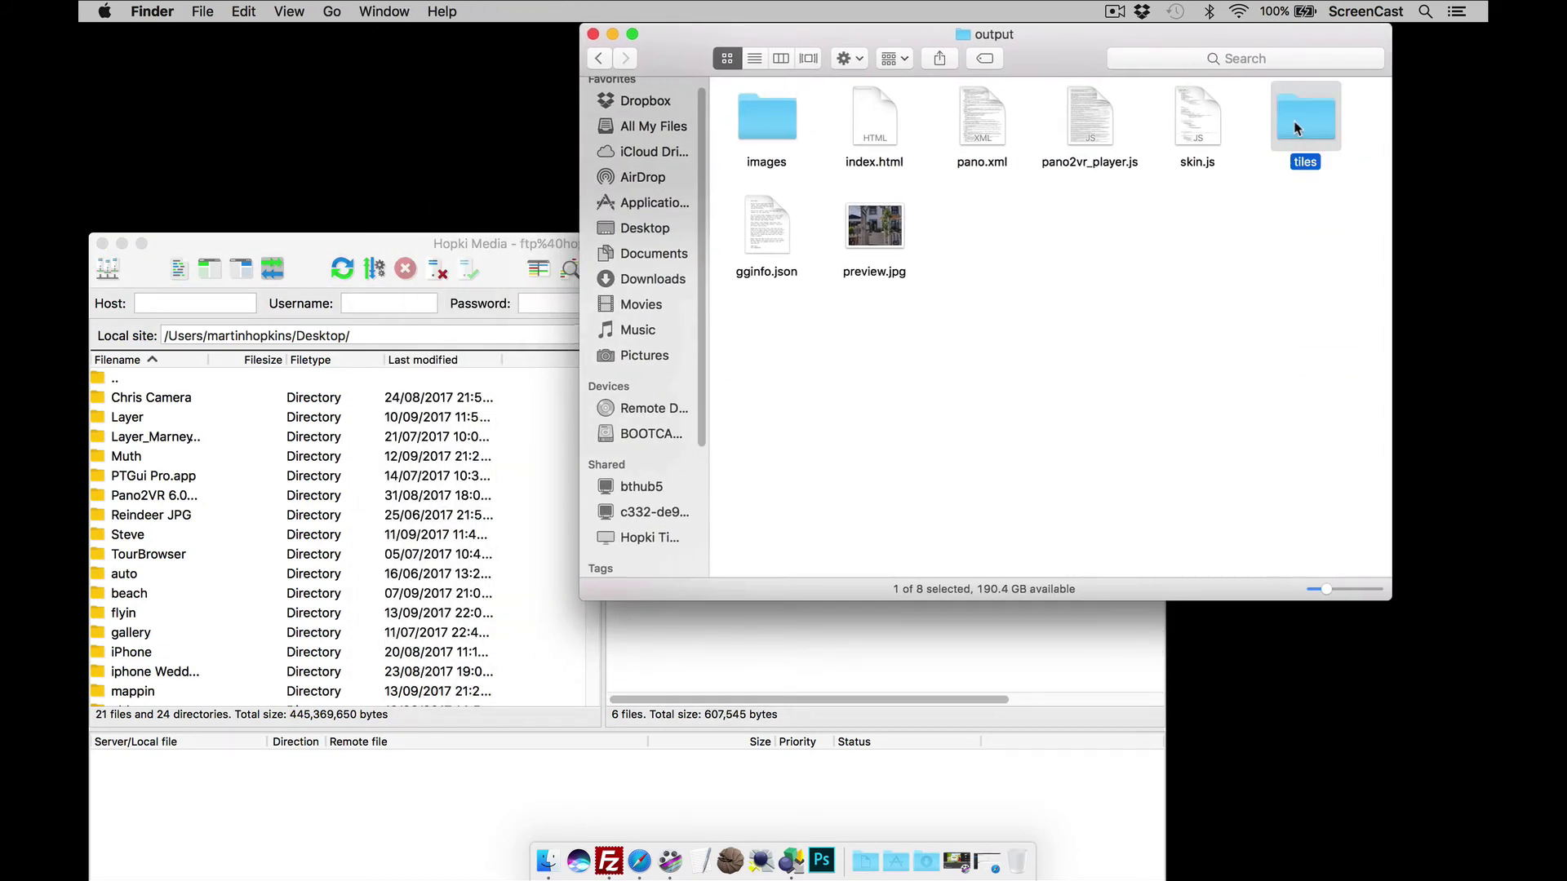
pyautogui.keyDown('super'); pyautogui.click(771, 124); pyautogui.keyUp('super')
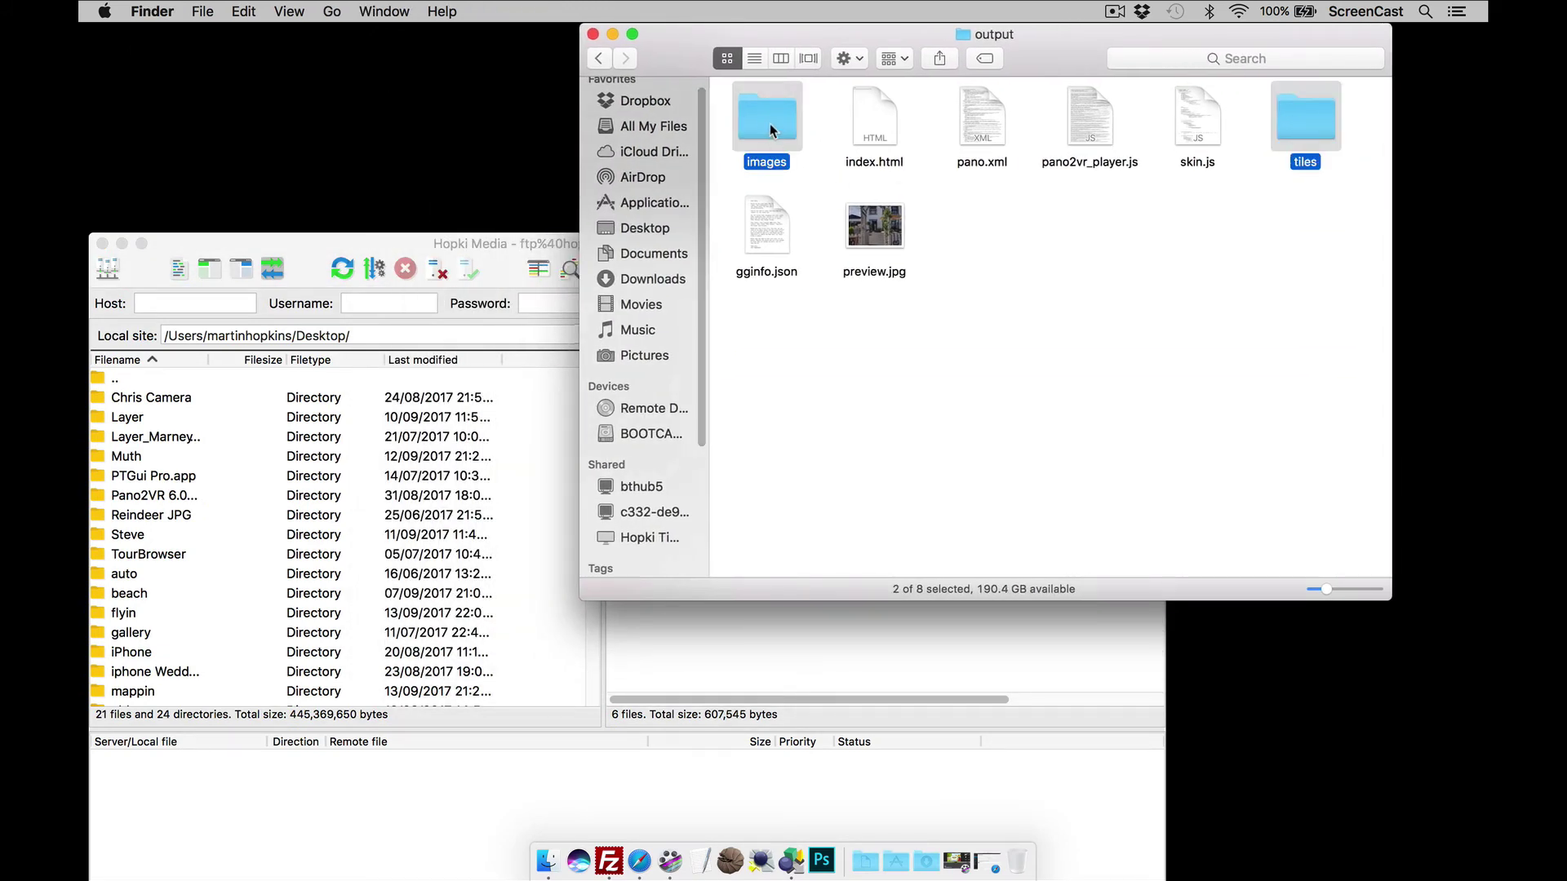
pyautogui.moveTo(771, 124); pyautogui.dragTo(825, 656)
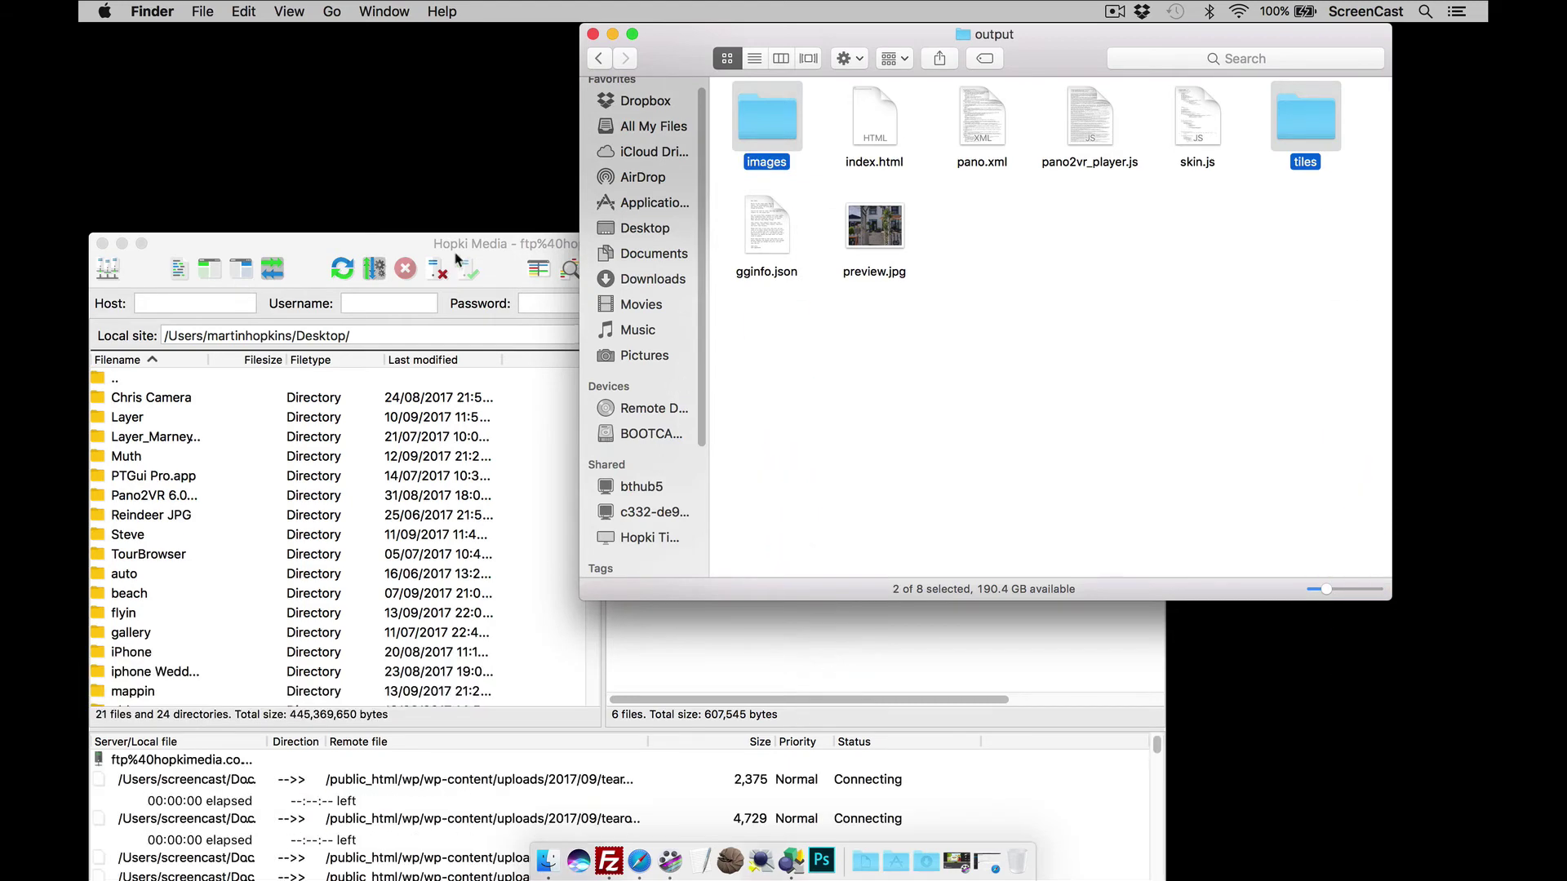
pyautogui.moveTo(402, 243); pyautogui.dragTo(549, 30)
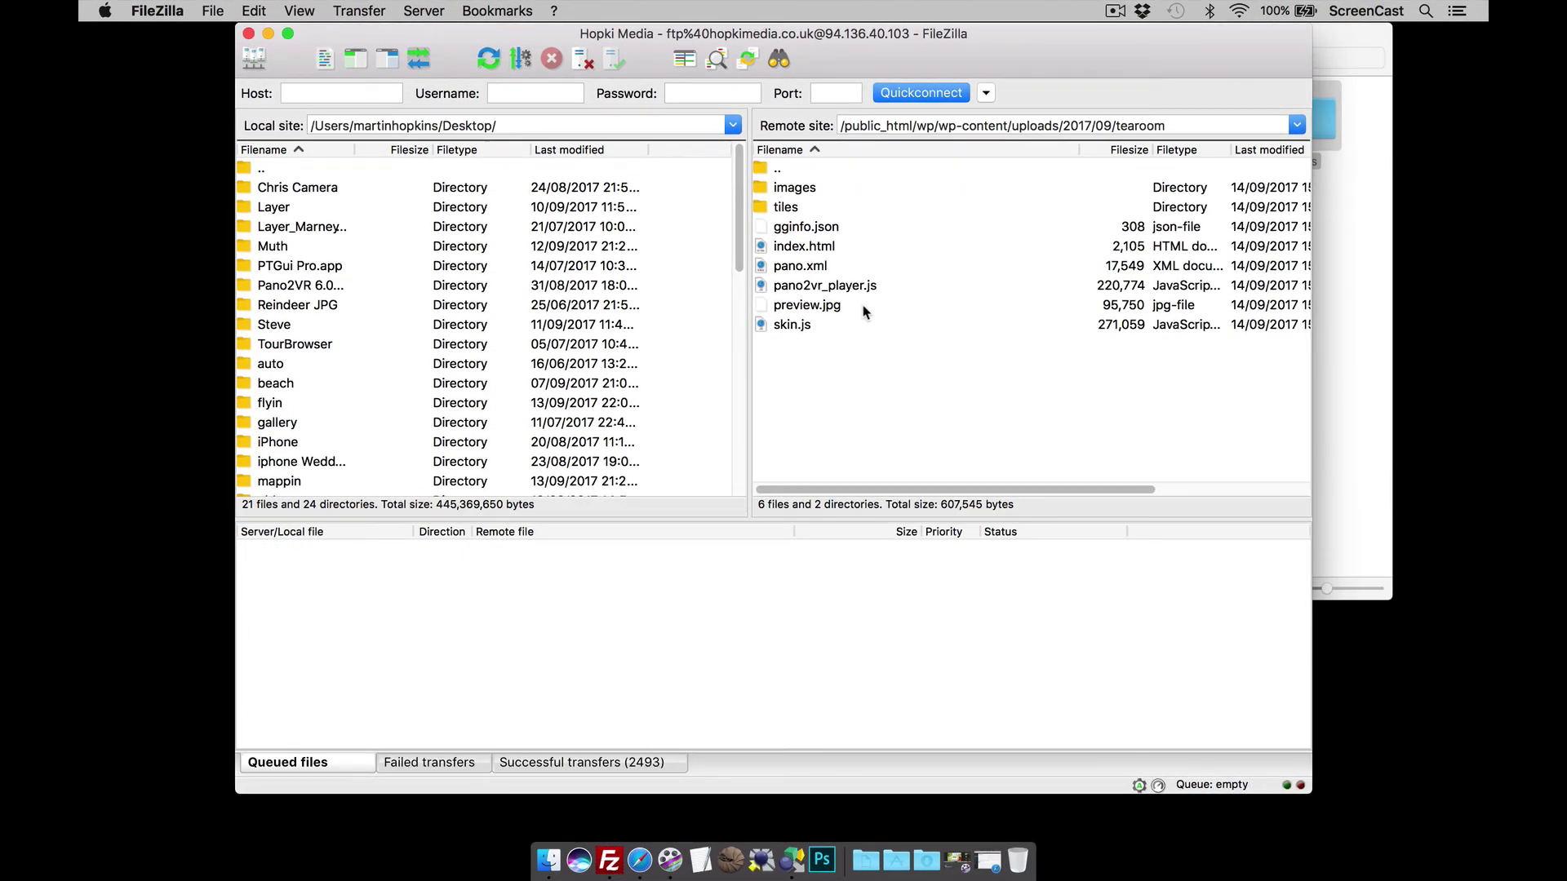
# Leave FileZilla and return to the WordPress posts list in Safari
pyautogui.click(268, 34)
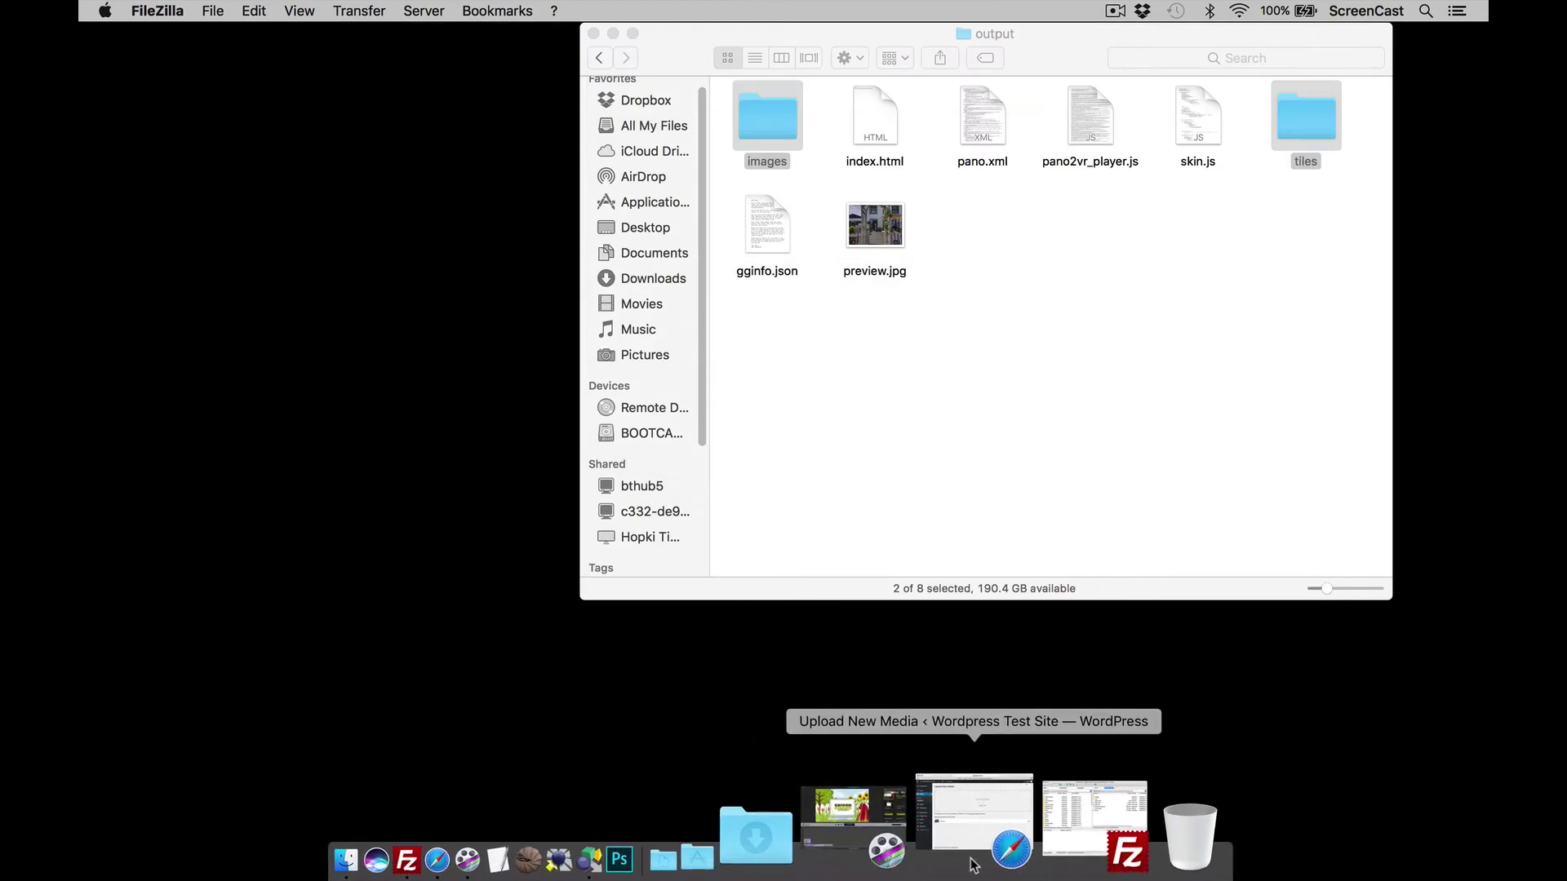
pyautogui.click(973, 856)
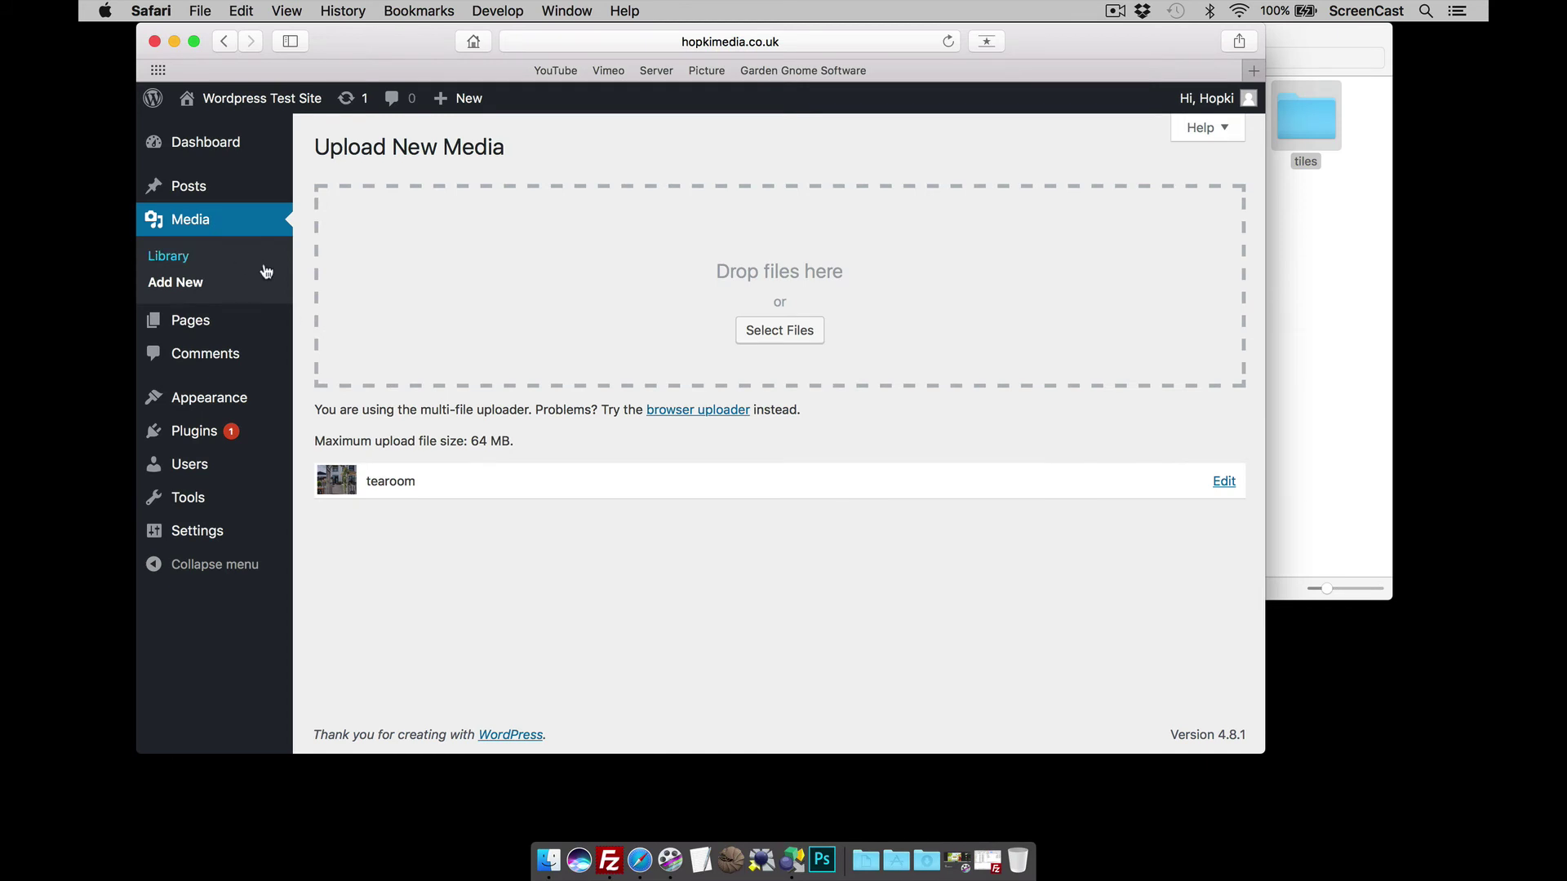
pyautogui.click(194, 190)
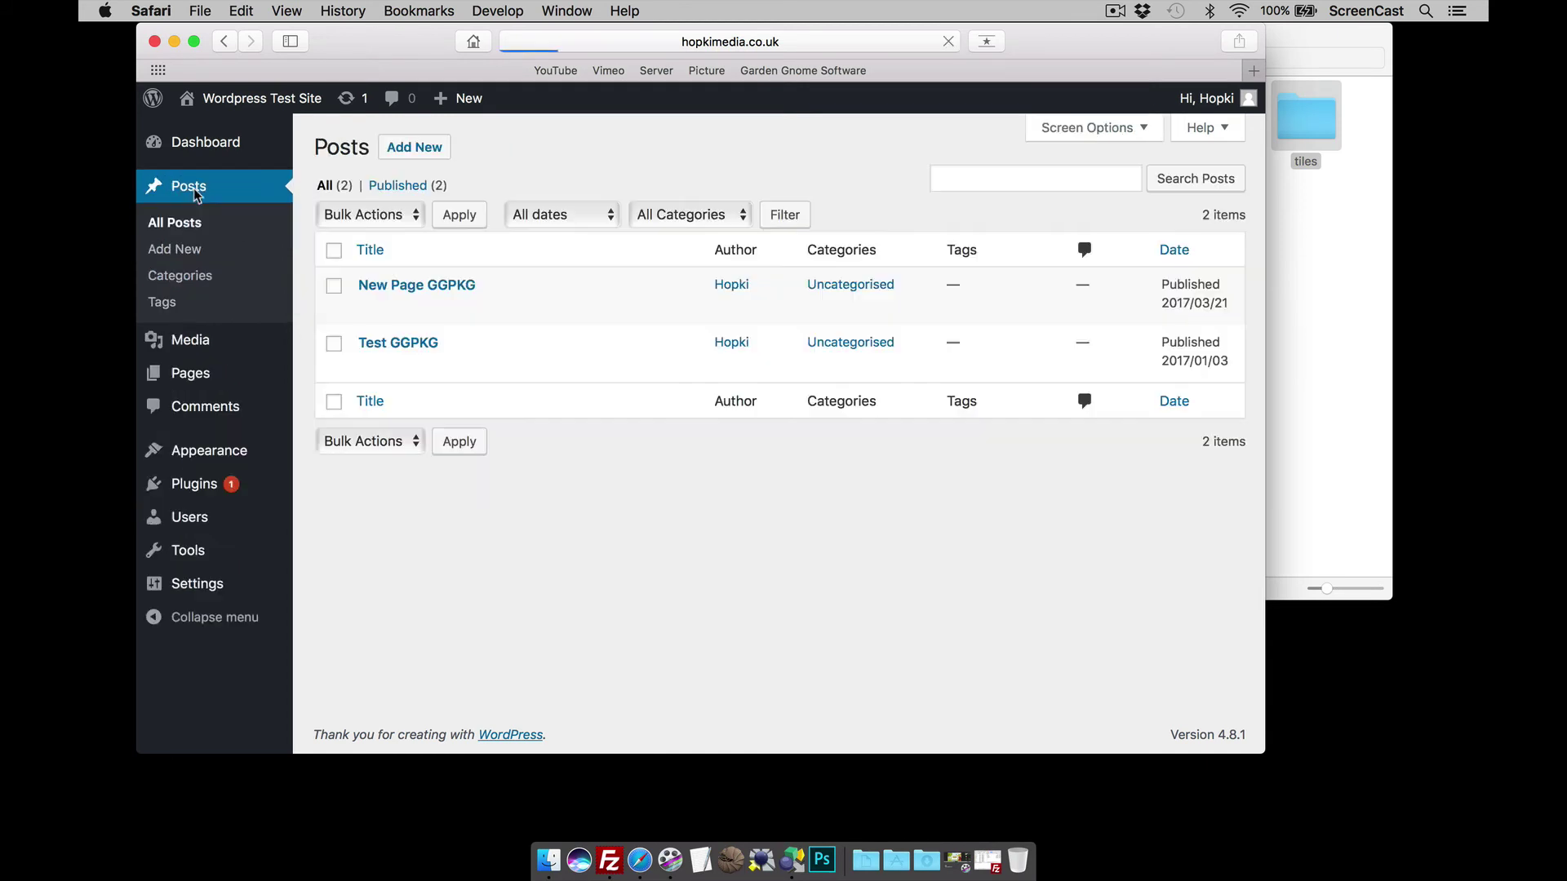
# Insert the tearoom package as [ggpkg id=286] into New Page GGPKG, update, and view it
pyautogui.moveTo(445, 294)
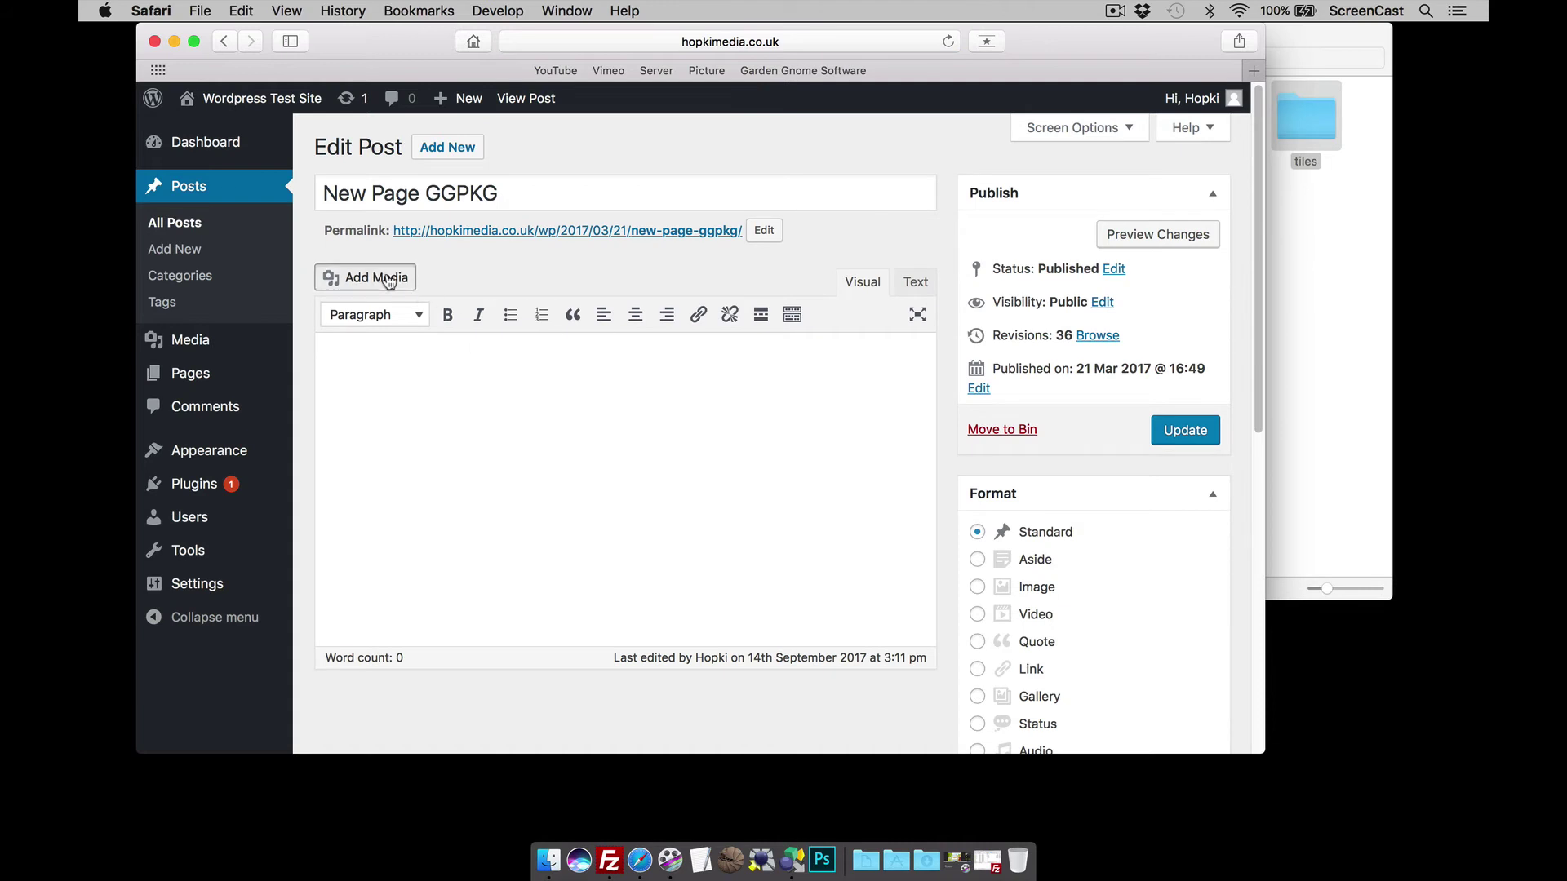
pyautogui.click(388, 279)
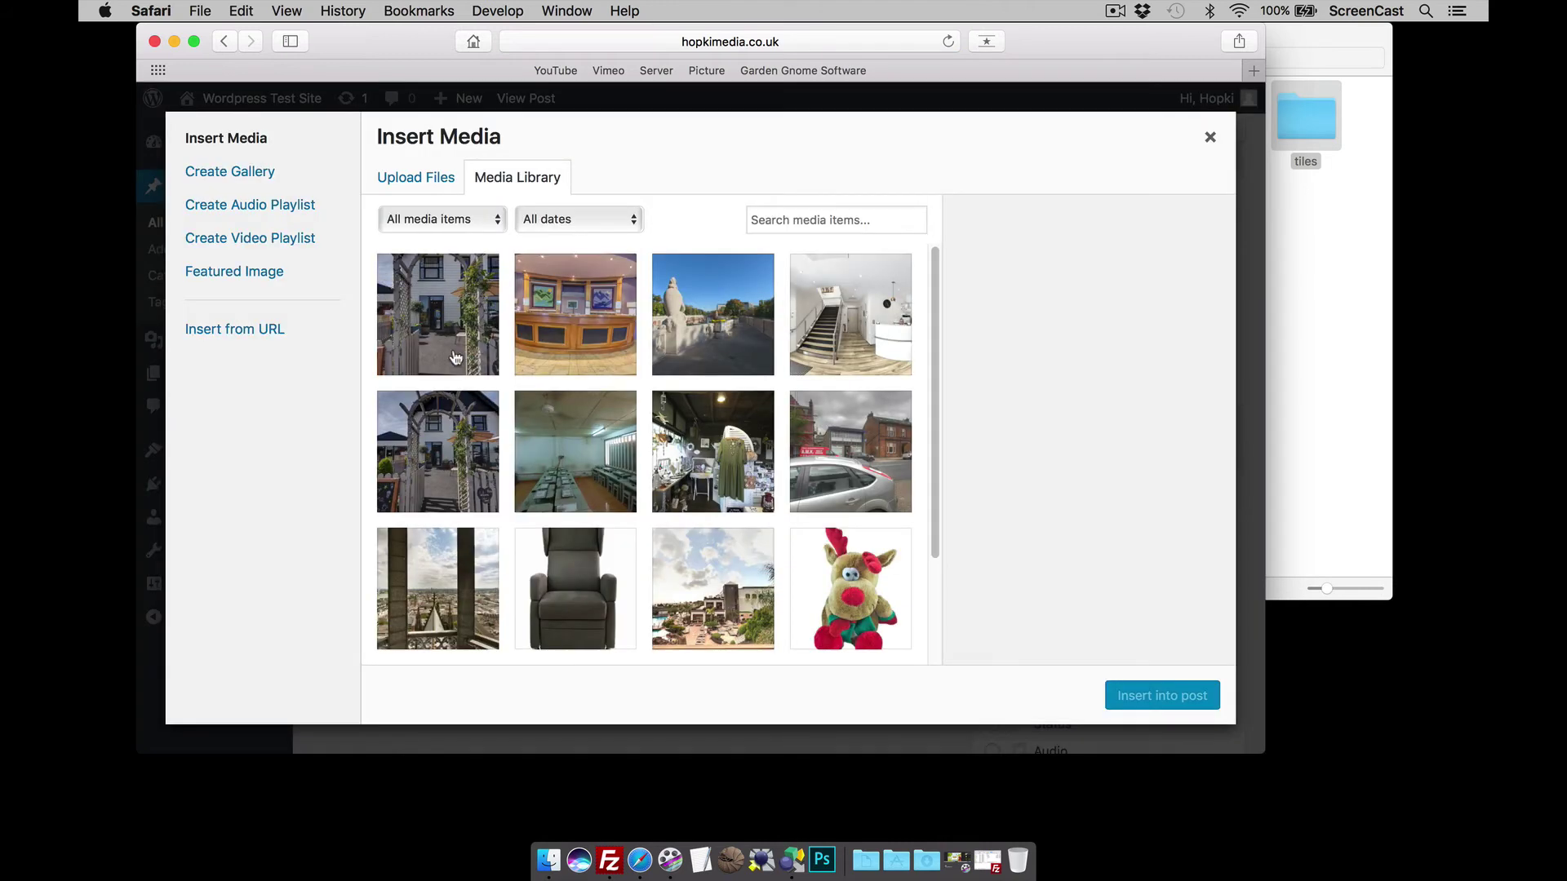
pyautogui.click(451, 304)
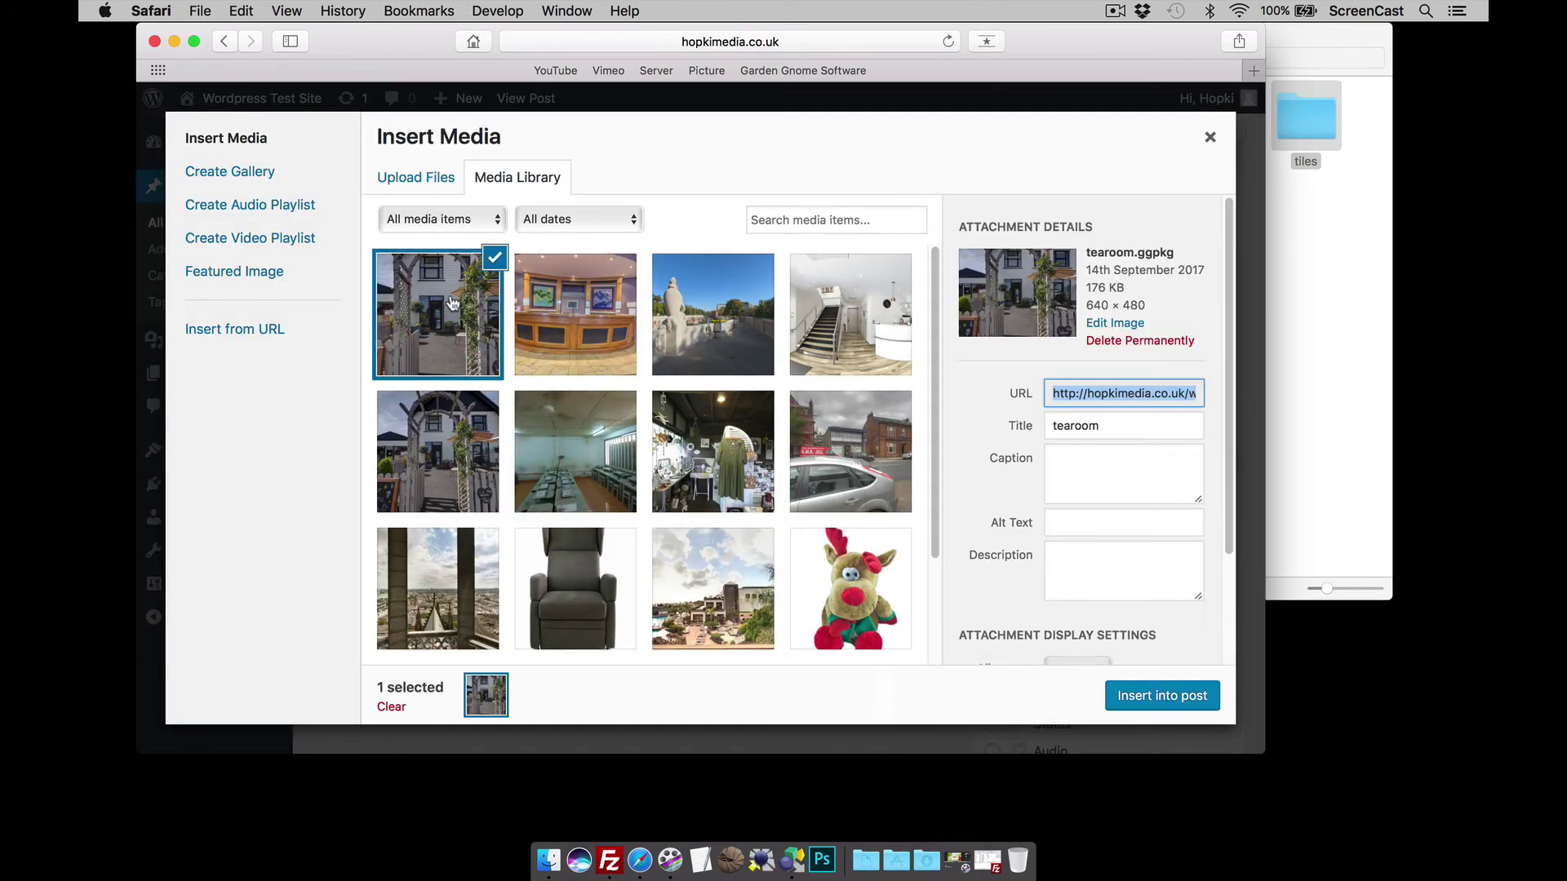
pyautogui.click(1150, 696)
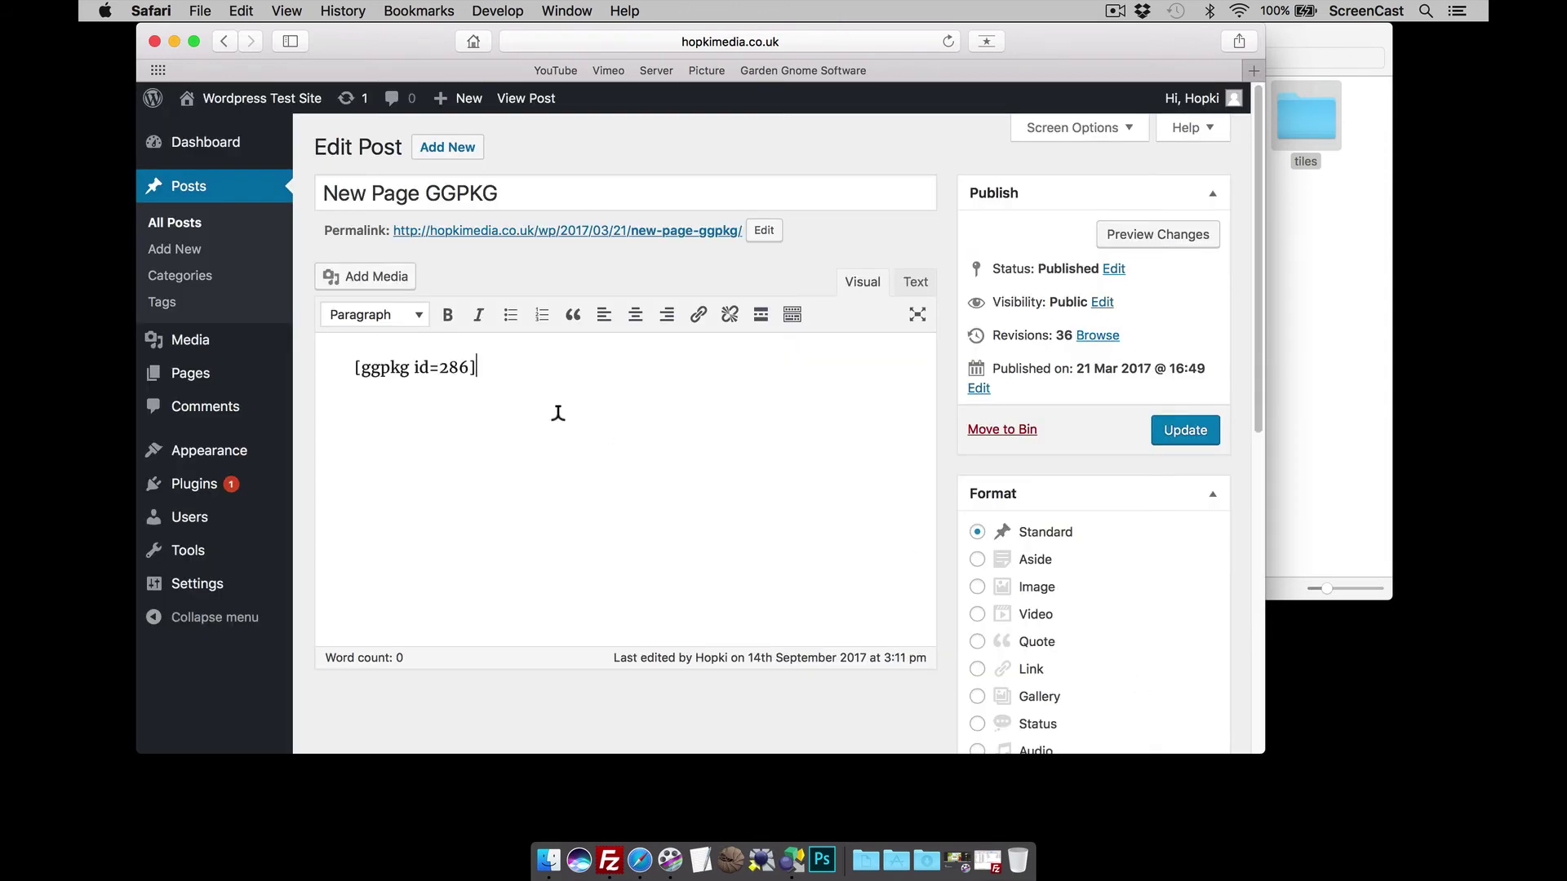
pyautogui.click(1192, 433)
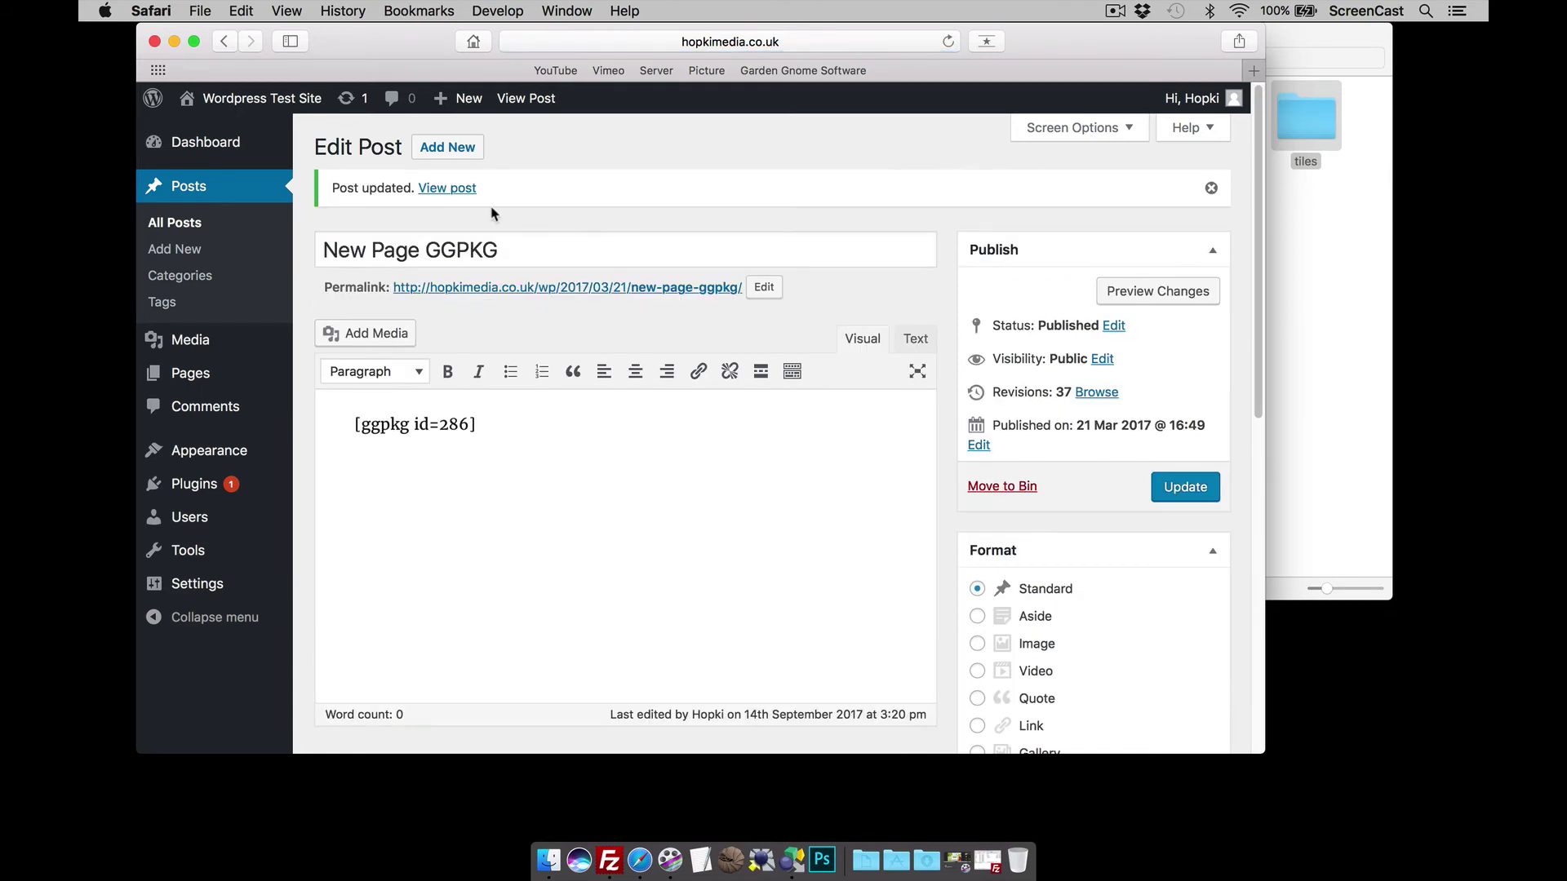
pyautogui.click(461, 189)
# Start the tearoom panorama in the post, pan it left, and jump to the door node
pyautogui.scroll(-3, 909, 560)
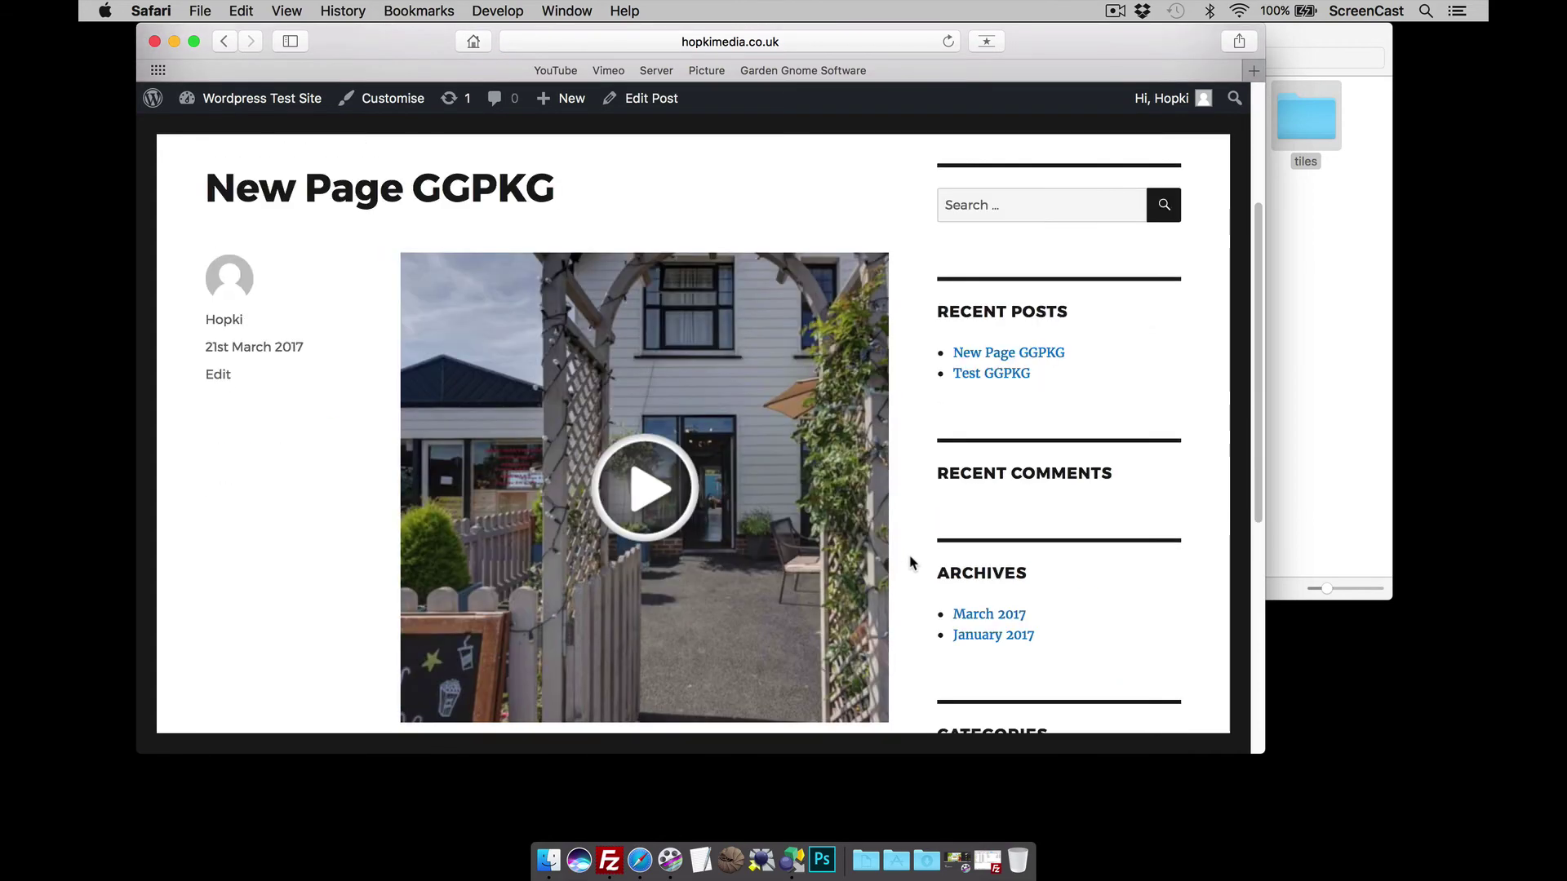
pyautogui.click(658, 501)
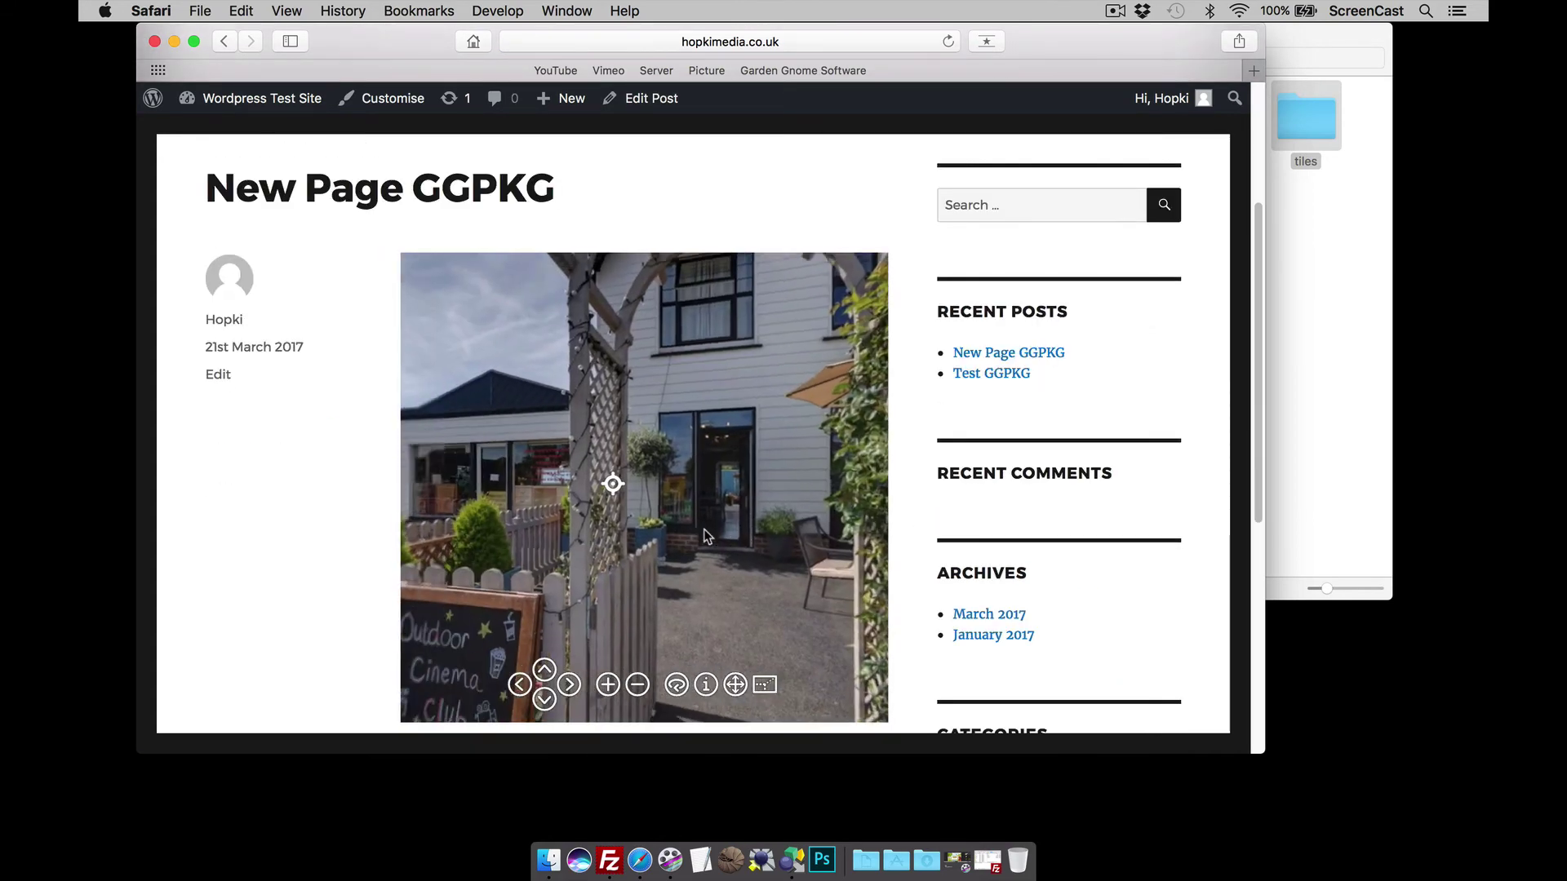
pyautogui.moveTo(705, 535); pyautogui.dragTo(630, 538)
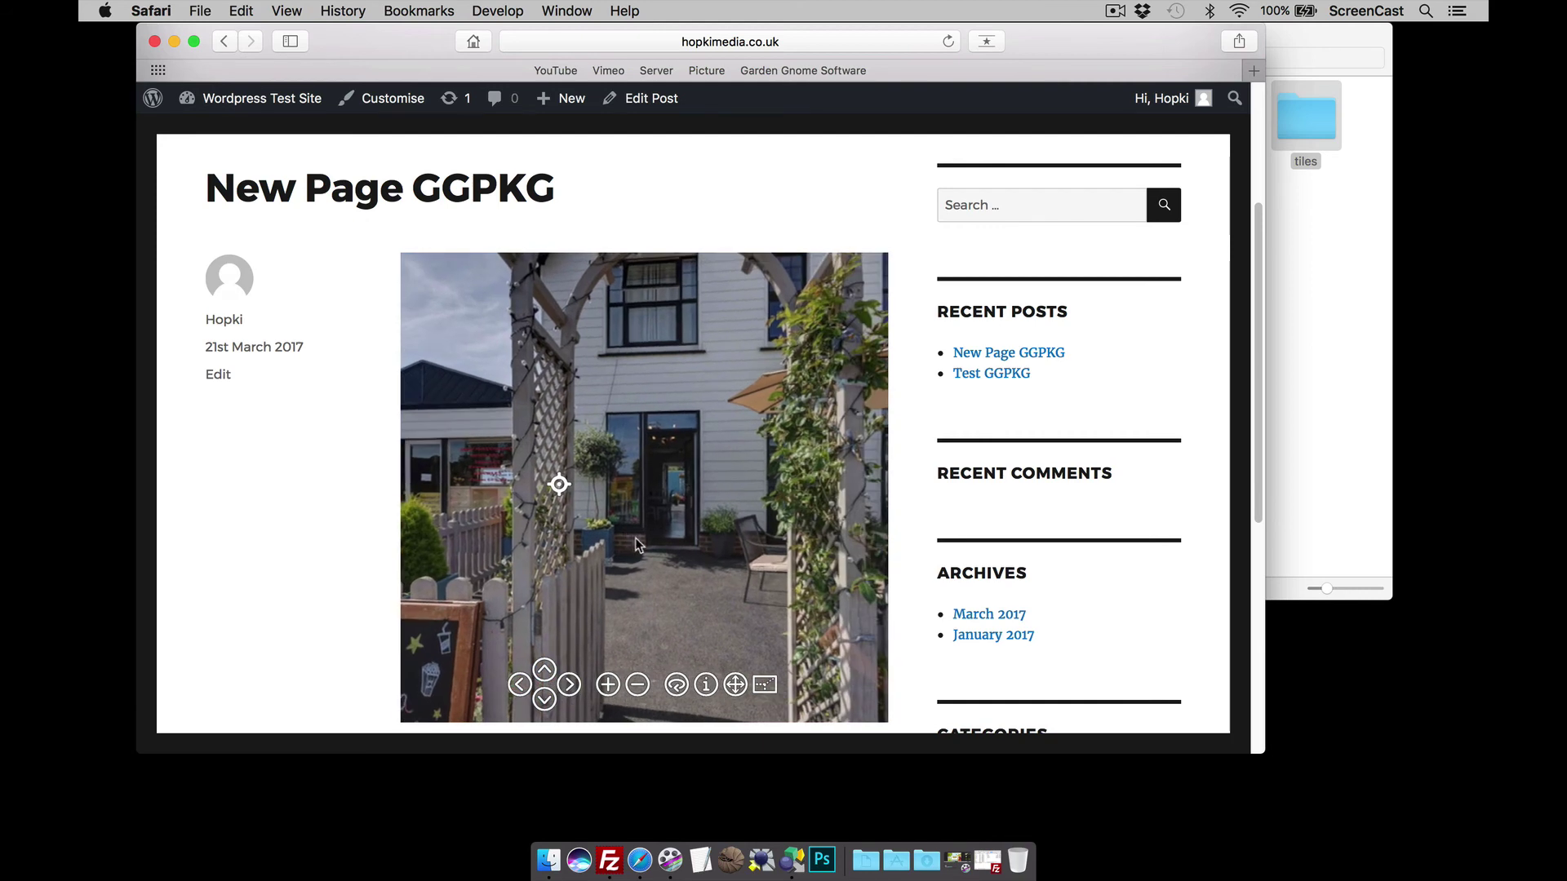
pyautogui.moveTo(656, 546); pyautogui.dragTo(530, 514)
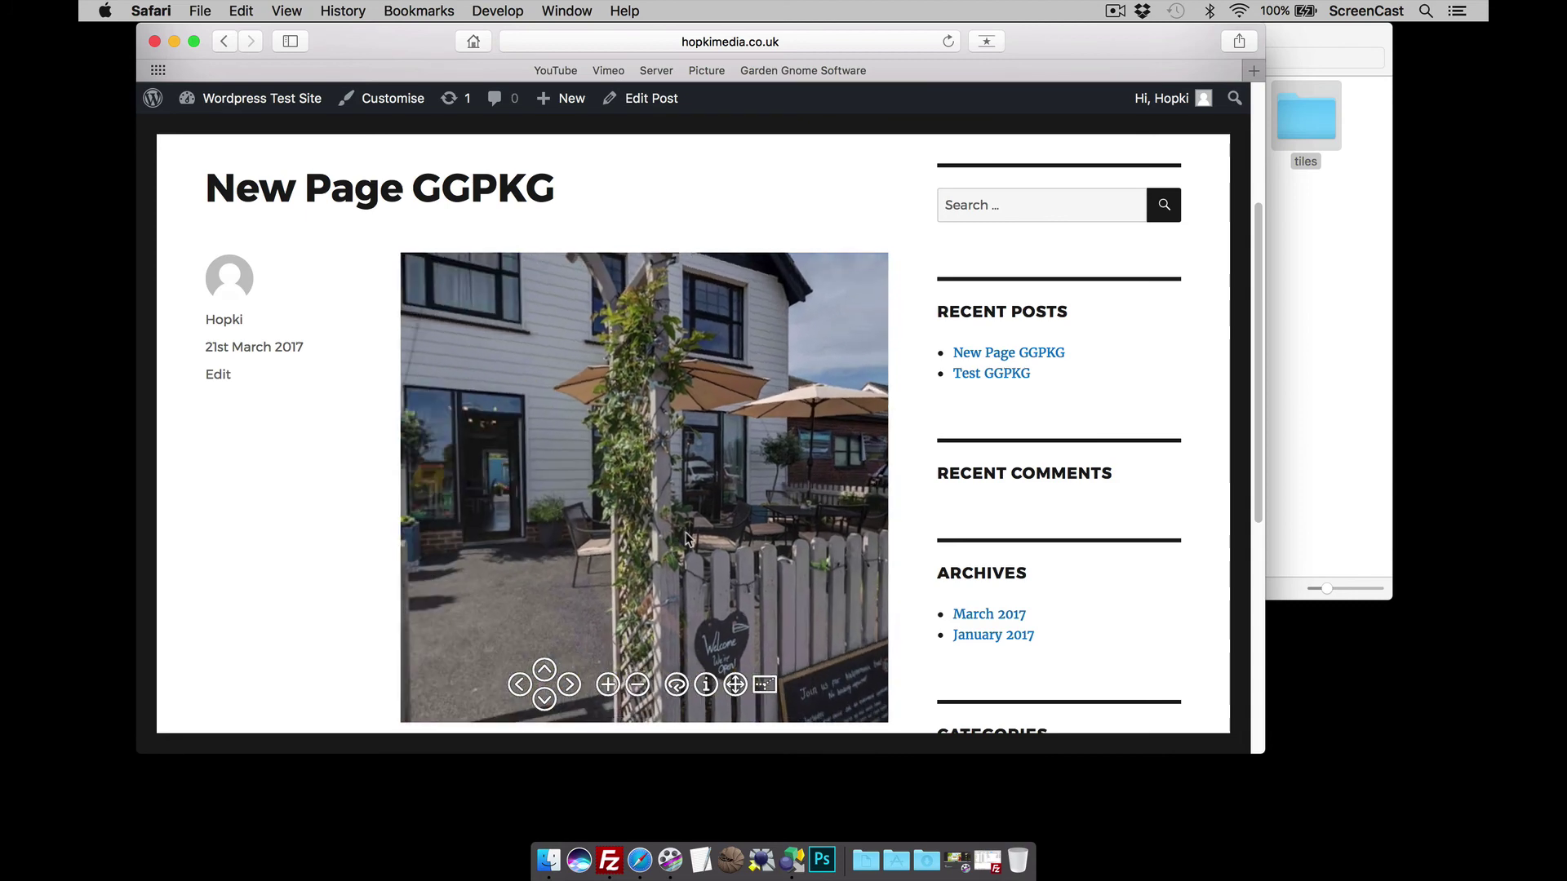
pyautogui.moveTo(493, 461); pyautogui.dragTo(505, 475)
pyautogui.click(504, 473)
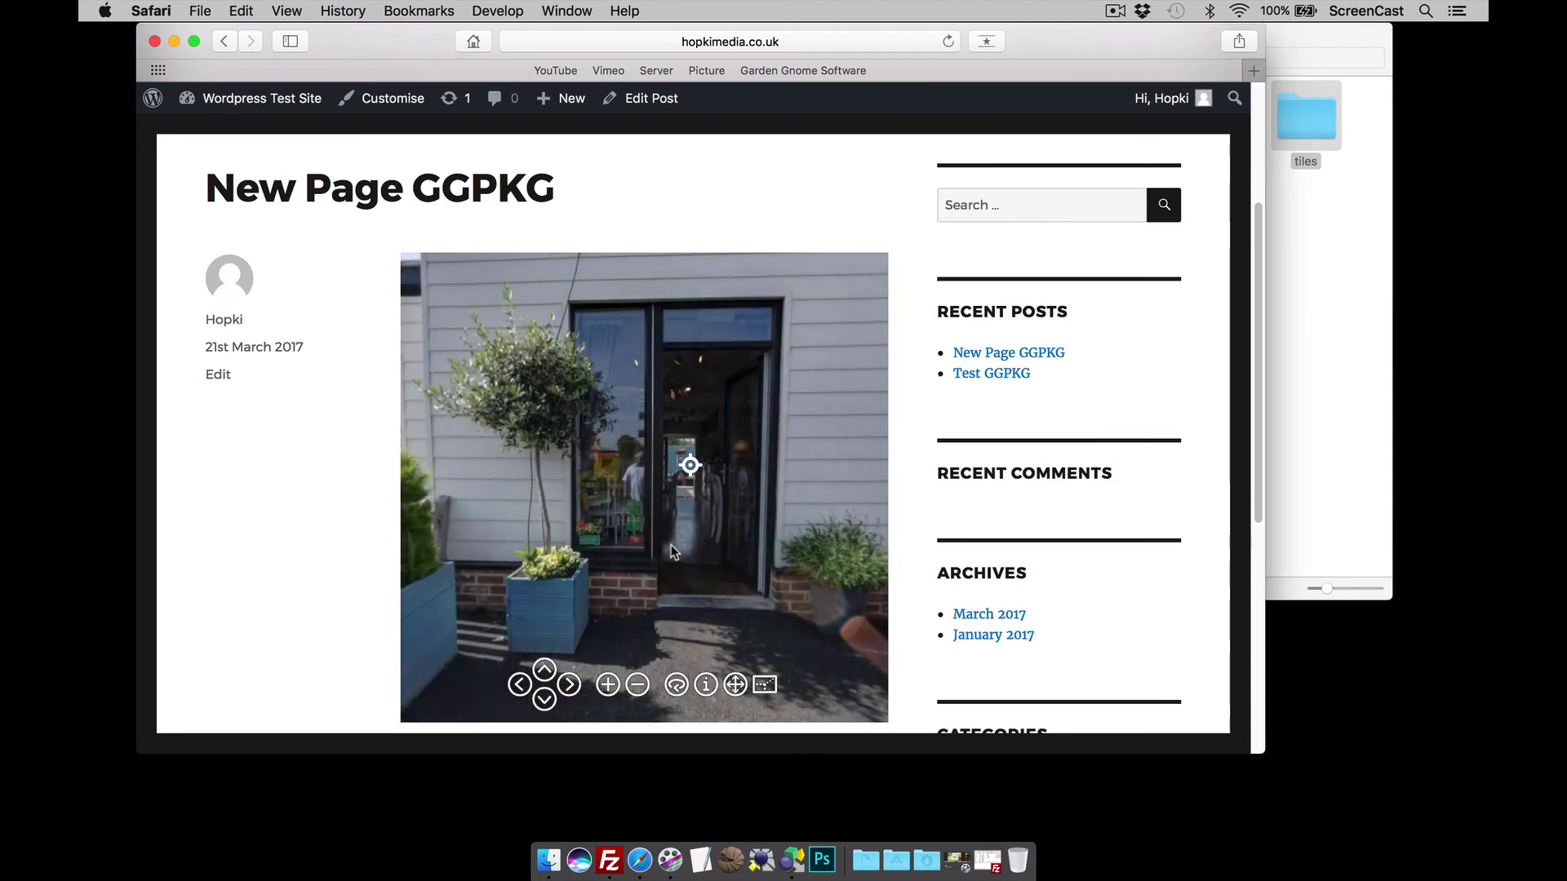